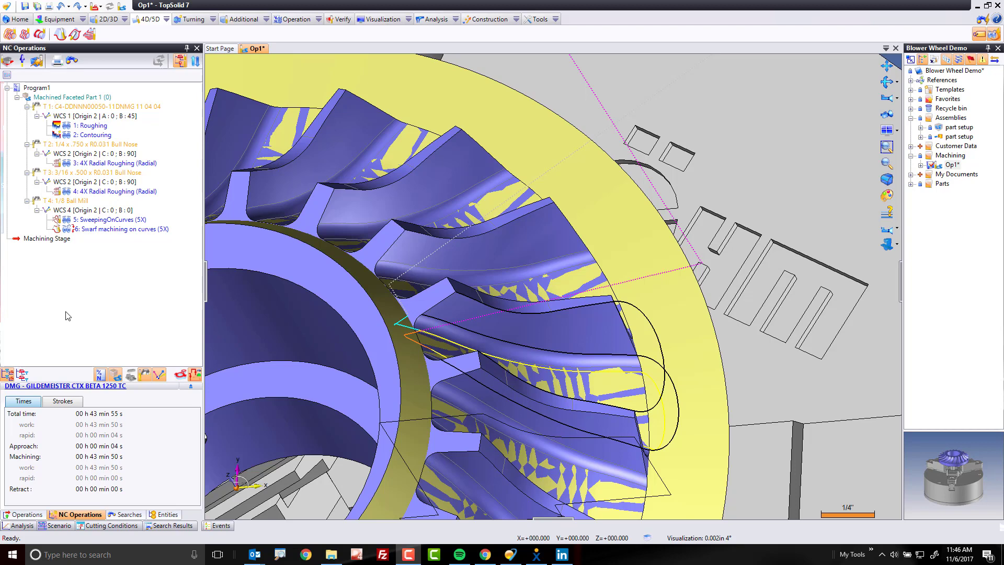
Select operation 6, Swarf machining on curves (5X), in the NC Operations tree.
click(110, 232)
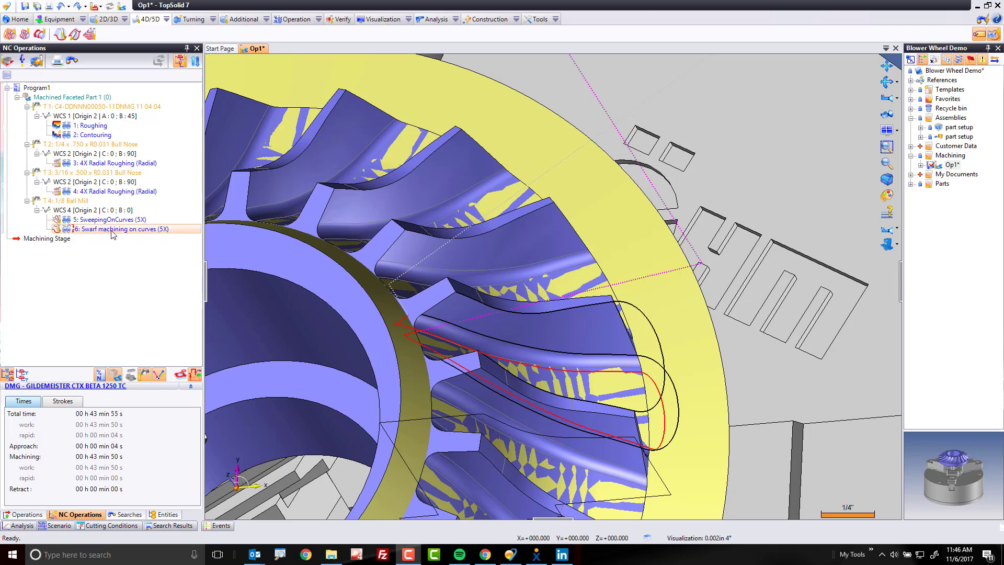
Set the swarf operation's floor and wall stock to 0 and maximal axial depth to 0.125in.
double_click(112, 230)
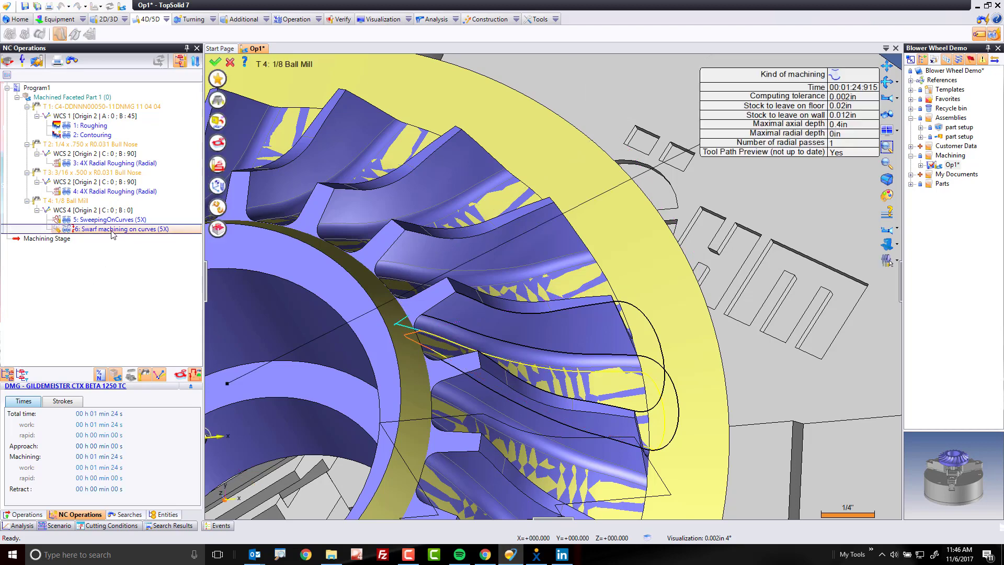
click(219, 166)
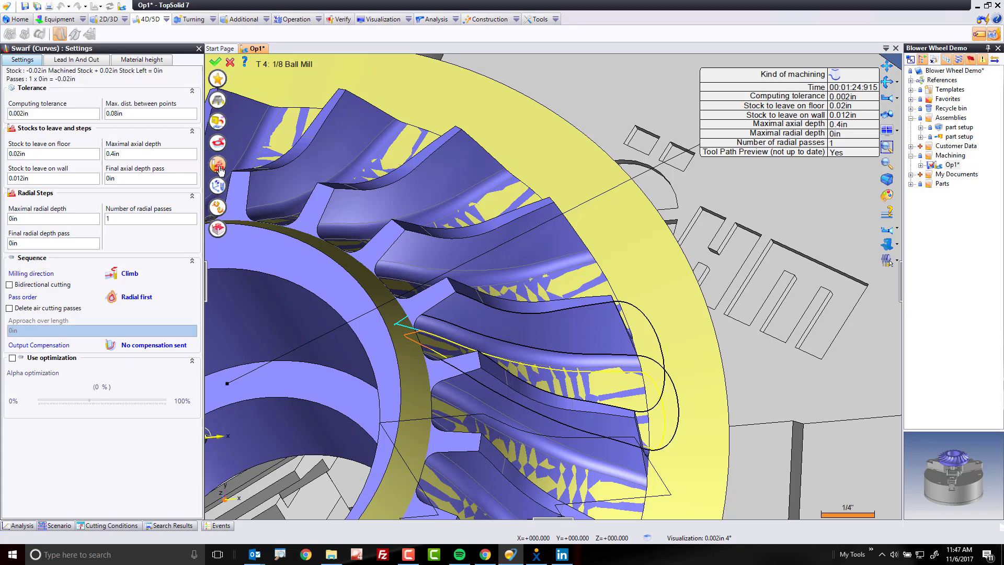
click(42, 156)
text(0)
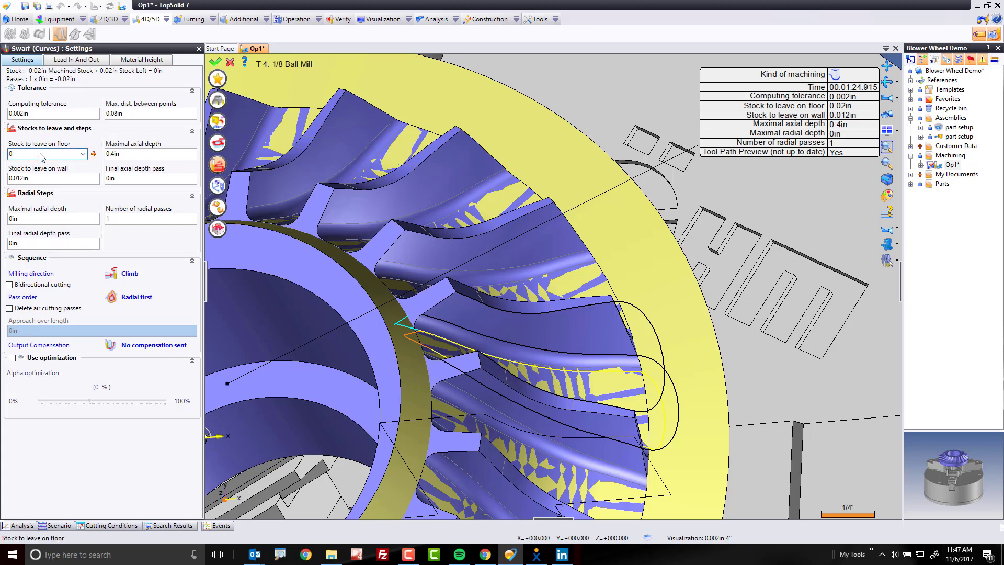
click(42, 178)
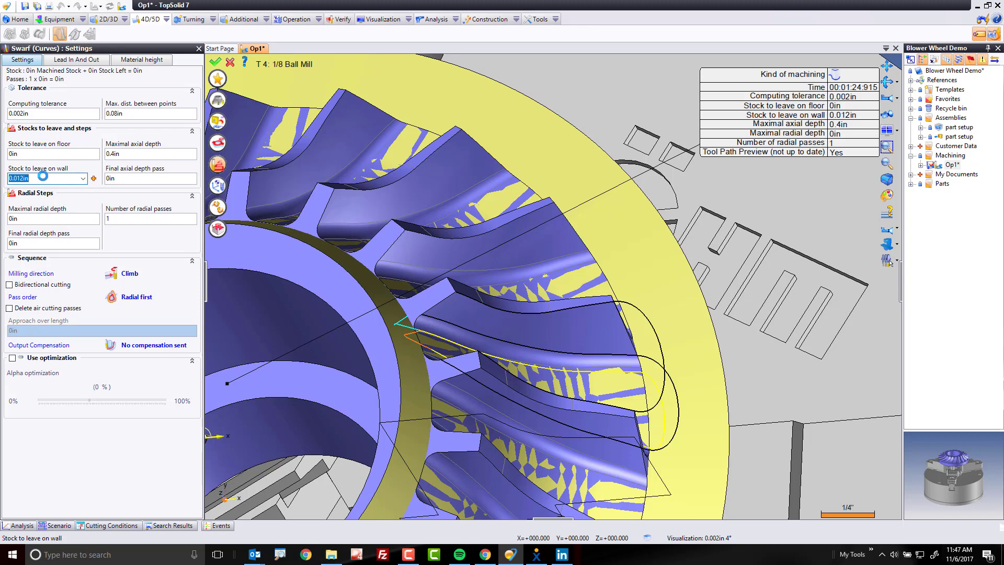
text(0)
key(Tab)
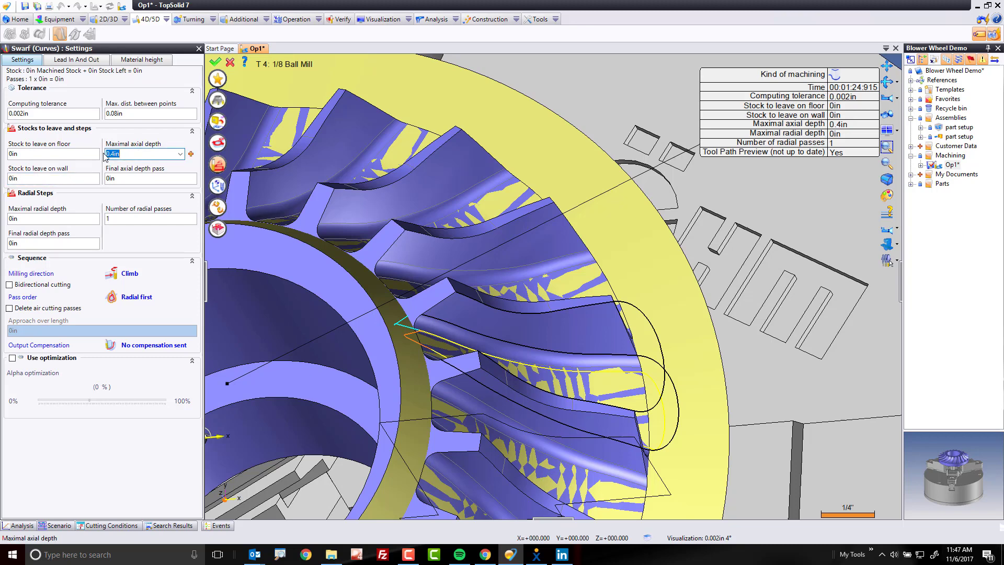
text(.125)
key(Tab)
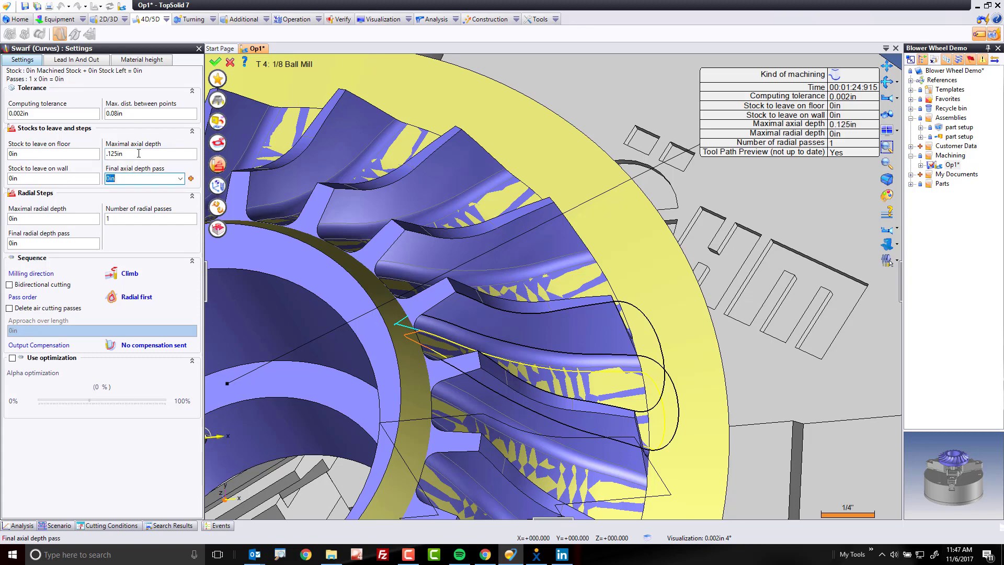
Set the material height starting altitude to 0.3in and apply the changes.
click(150, 61)
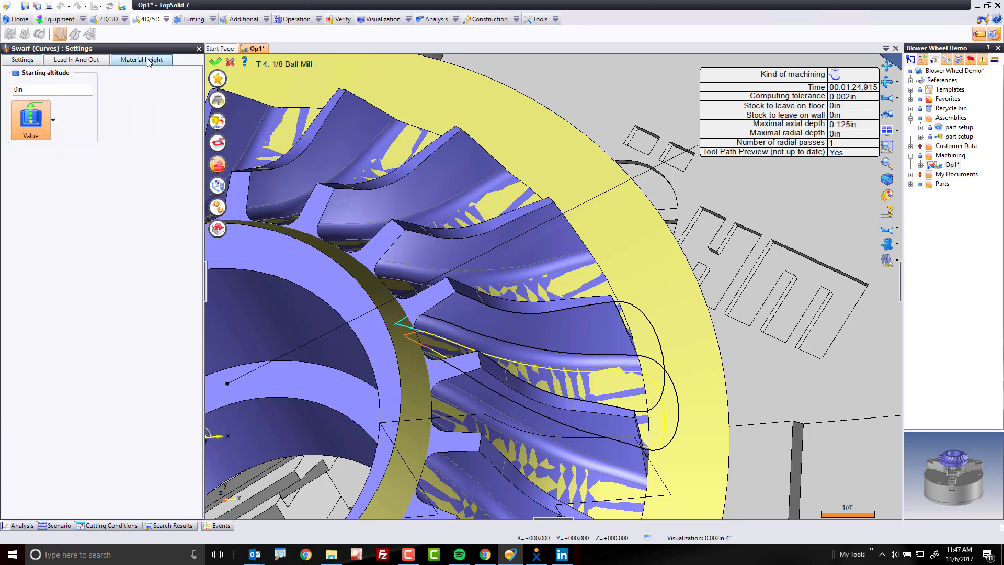
click(47, 89)
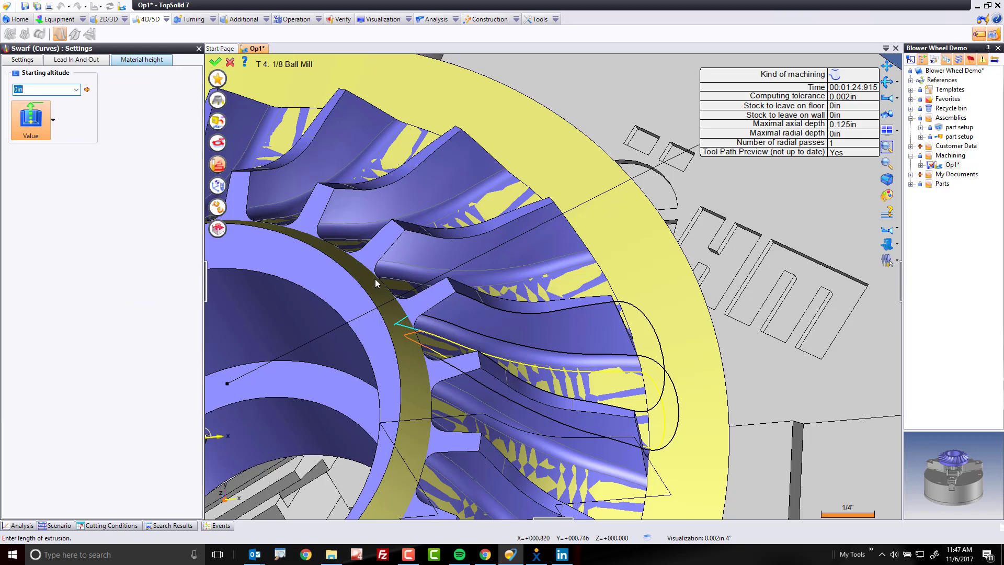
text(.3)
key(Return)
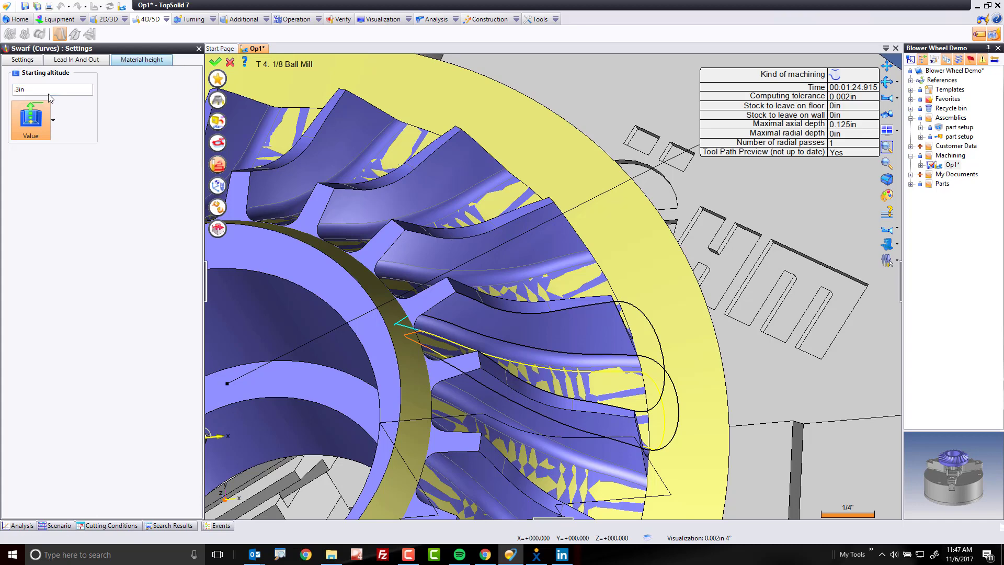
click(217, 62)
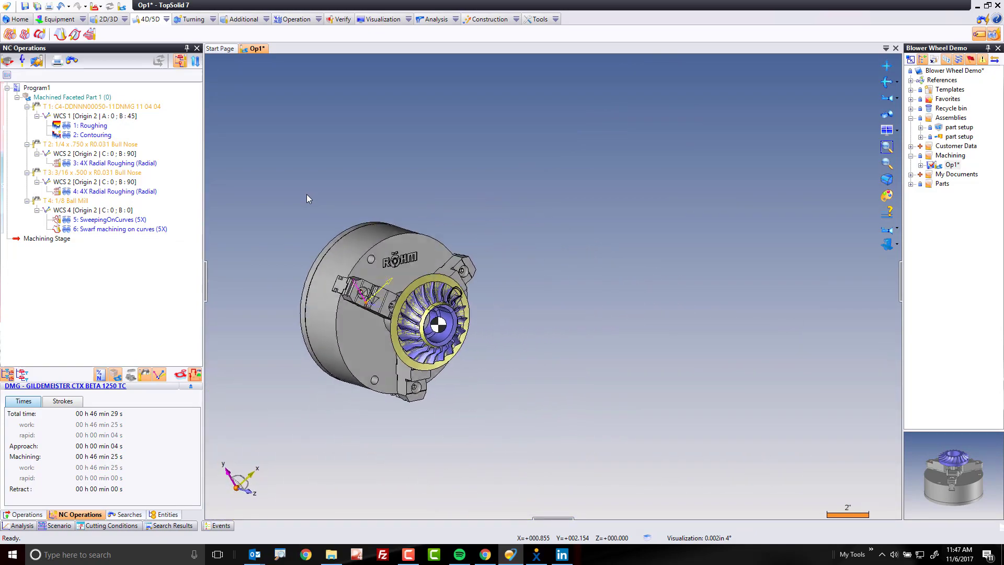
Turn on machine display to show the lathe around the chuck and blower wheel.
click(887, 245)
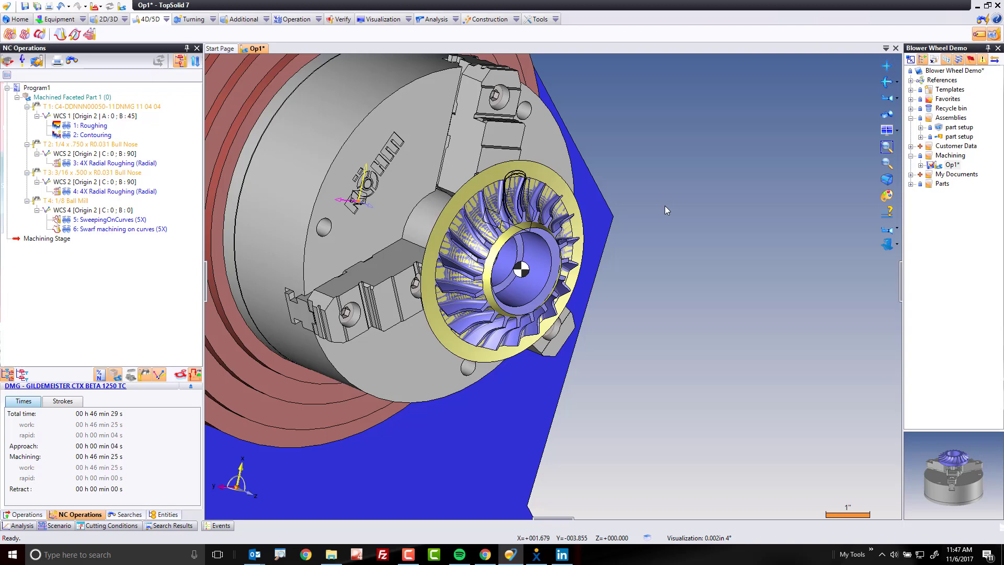
In the Entities list, rename Sketch 2 to 'Sketch for swarf'.
click(165, 515)
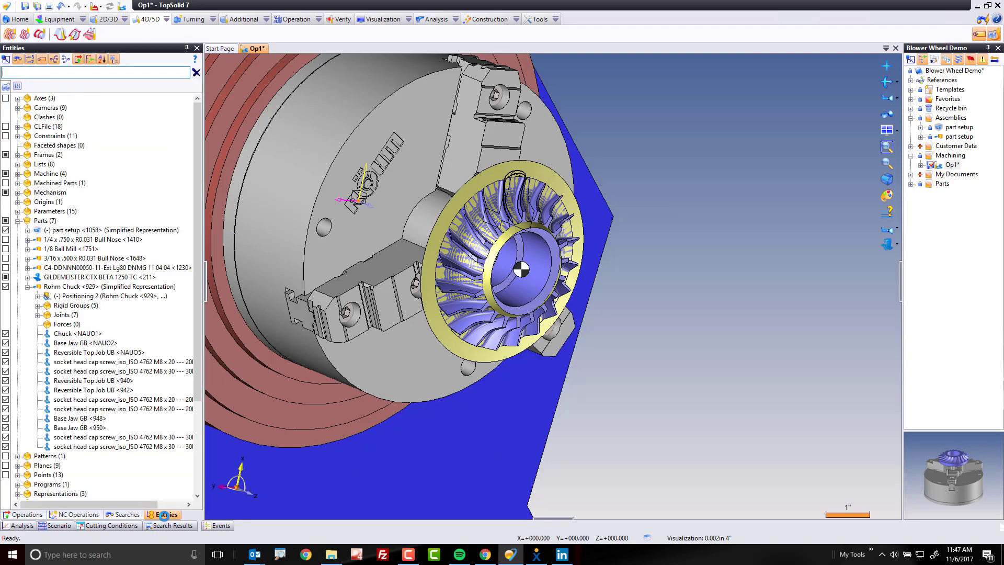
click(8, 61)
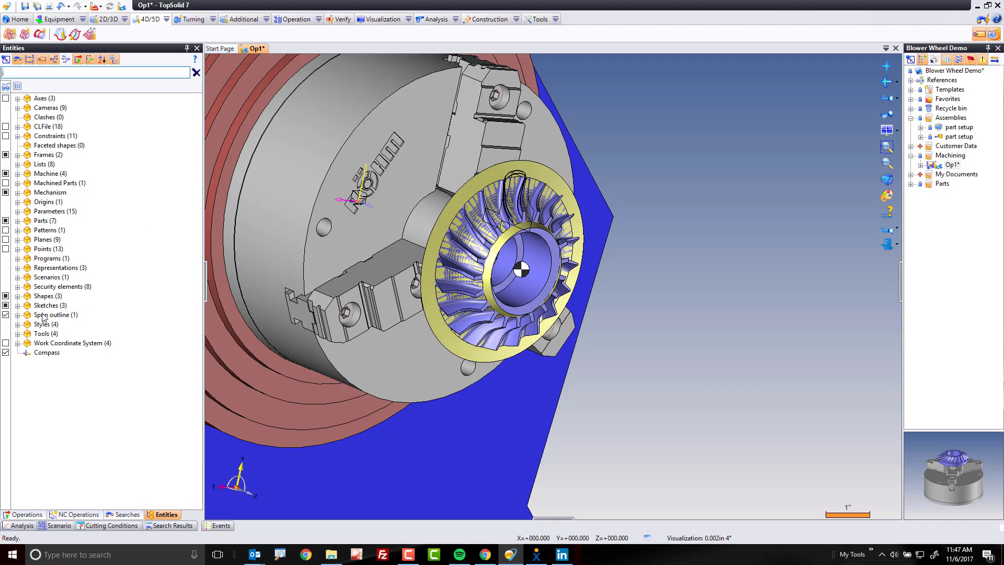
click(18, 306)
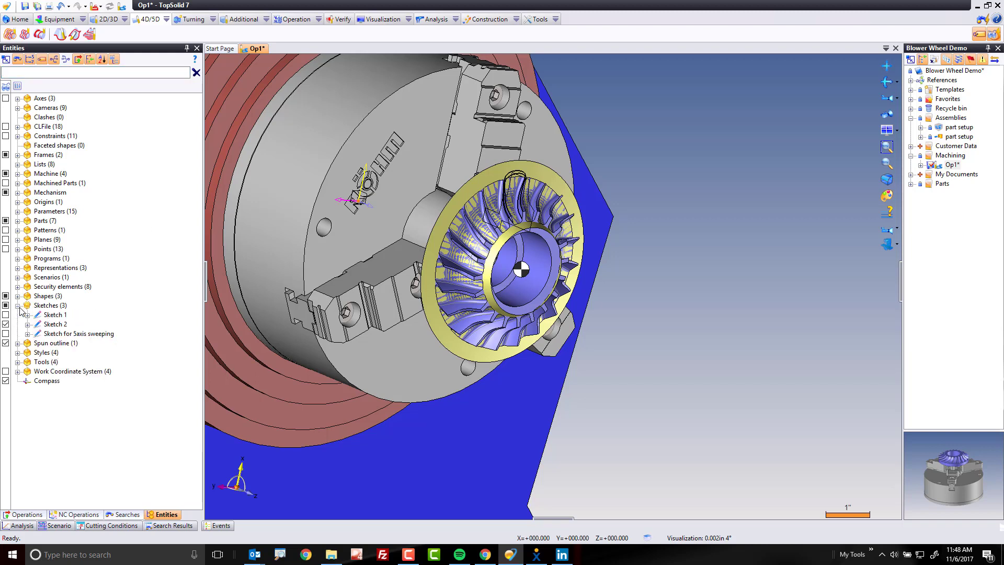
click(53, 325)
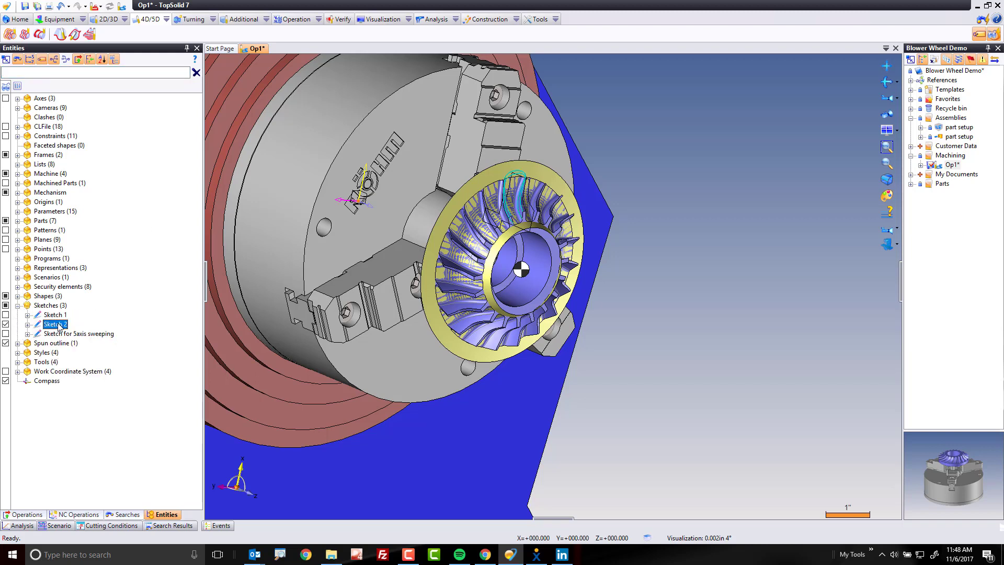
click(63, 326)
click(64, 324)
key(BackSpace)
text(for swarf)
key(Return)
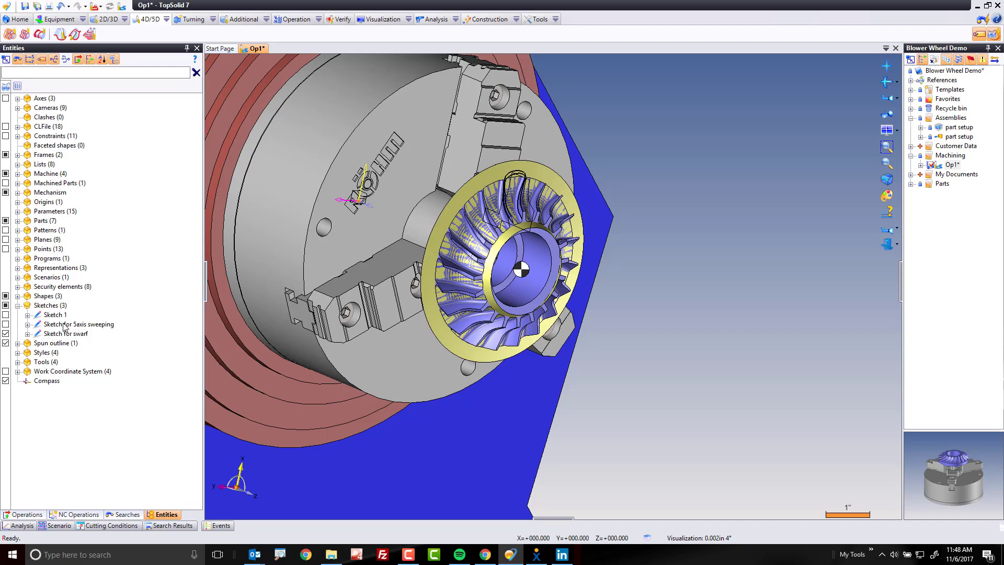
Rename Shape 3, the blower wheel surface, to 'Surface for swarf'.
click(17, 306)
click(43, 296)
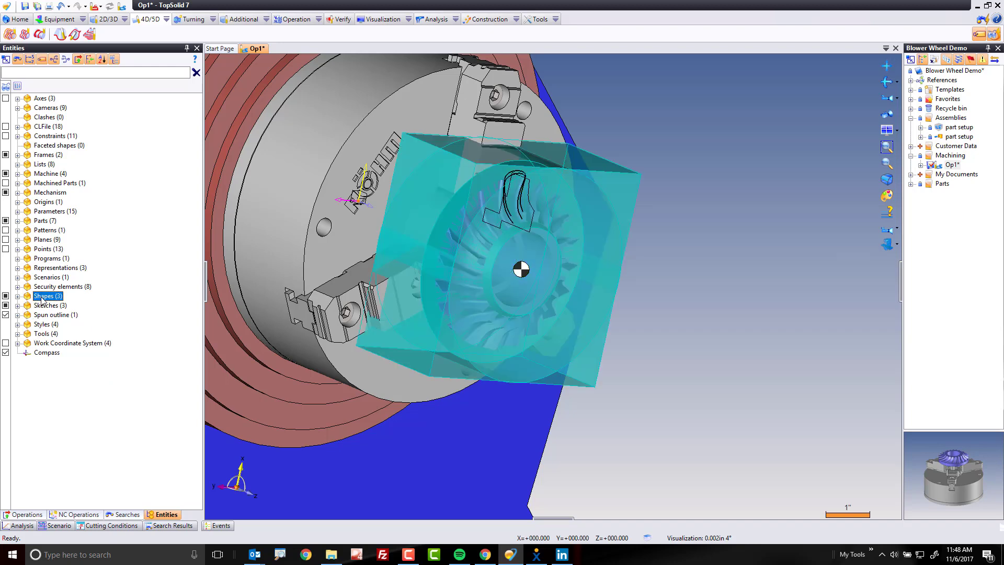
click(18, 296)
click(53, 306)
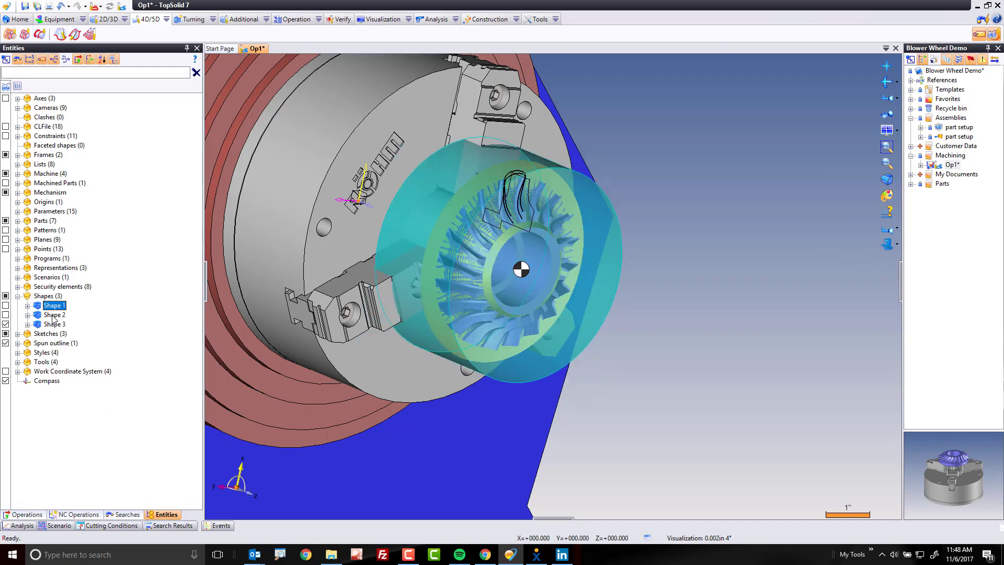
click(54, 325)
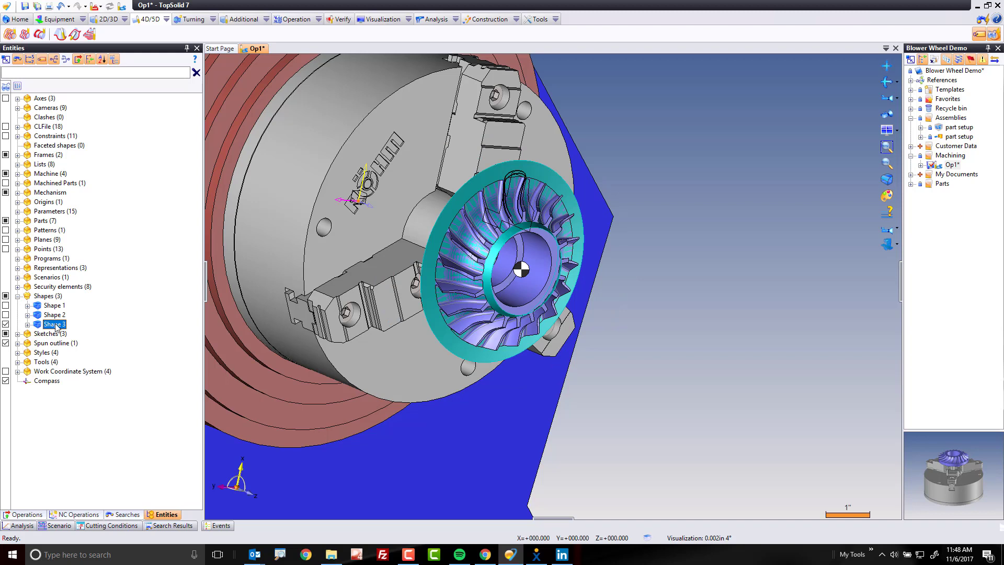
click(55, 324)
text(Surface for swarf)
key(Return)
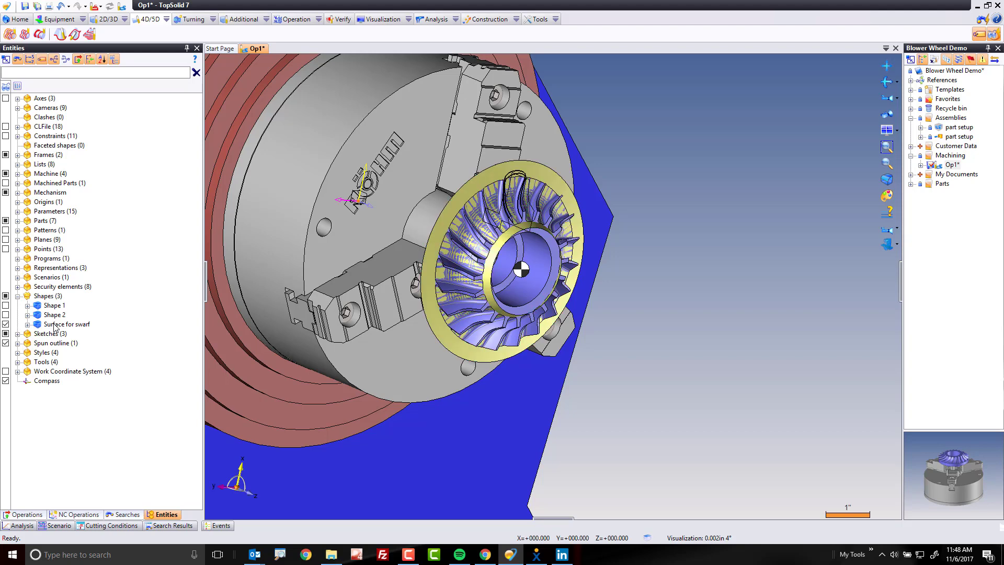
Hide 'Surface for swarf' and 'Sketch for swarf', then return to the NC Operations tree.
click(5, 325)
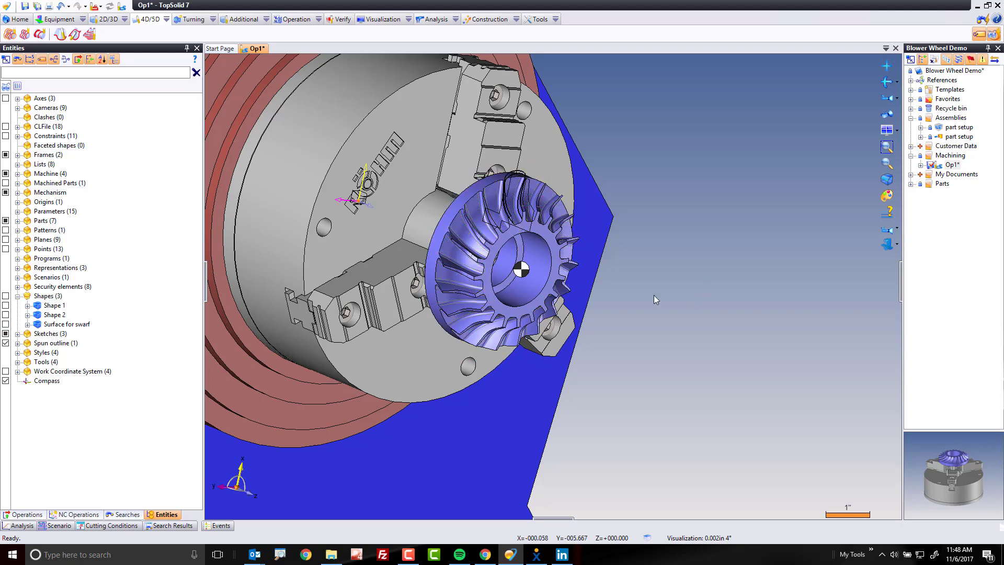
click(17, 333)
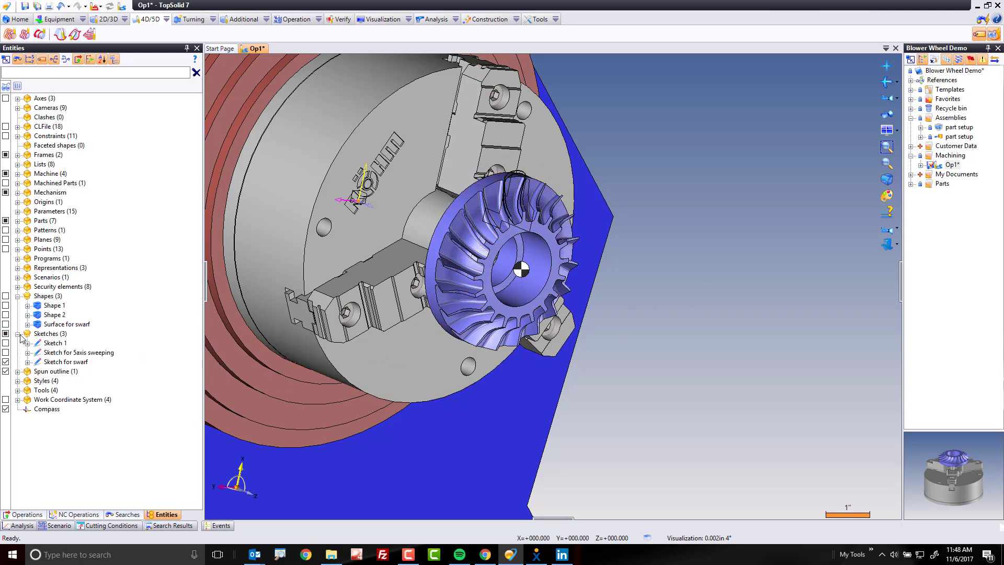
click(6, 362)
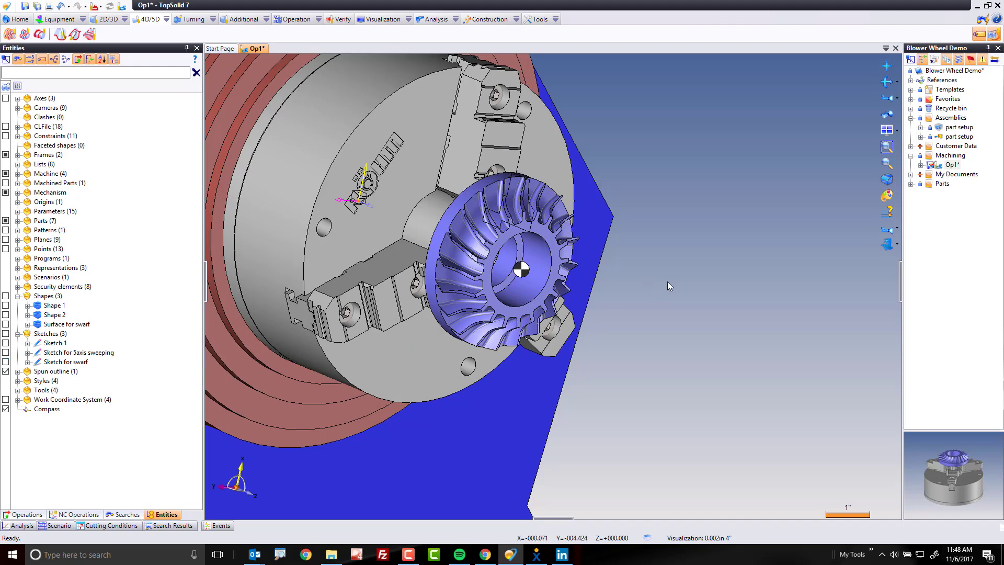
click(76, 515)
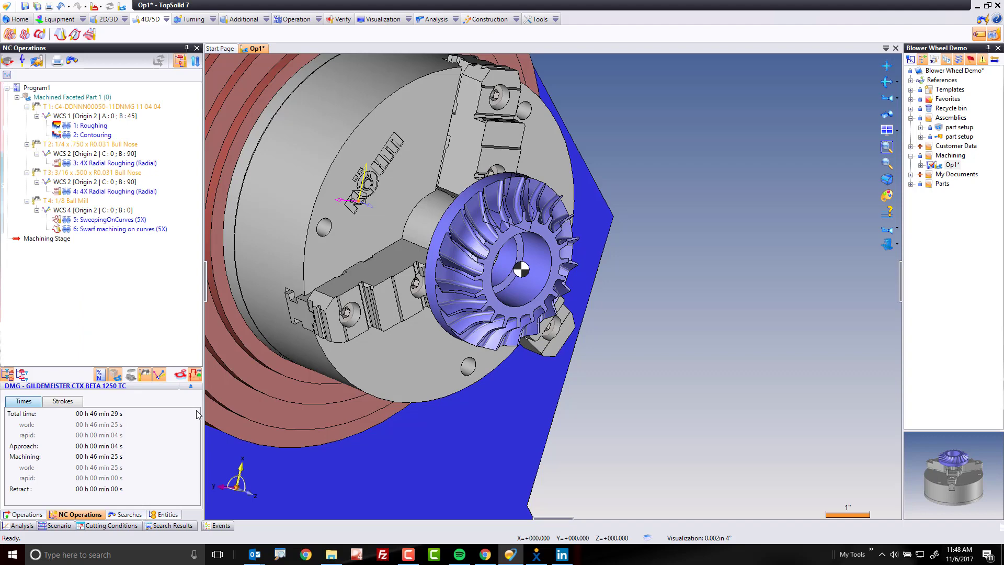
Repeat SweepingOnCurves (5X) by copies along the blade pattern Shape 1 <1060>:Face(2036).
click(105, 220)
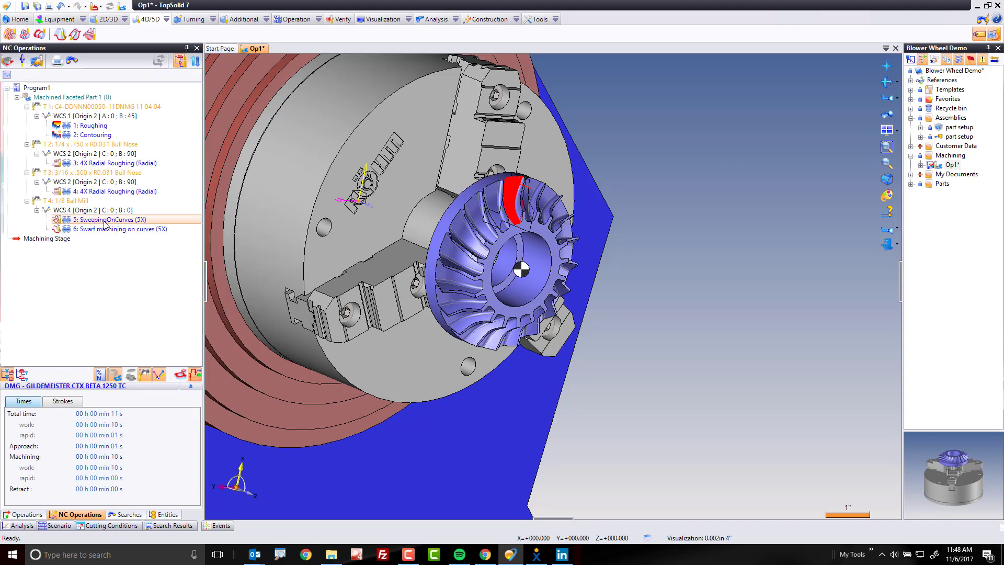
right_click(105, 222)
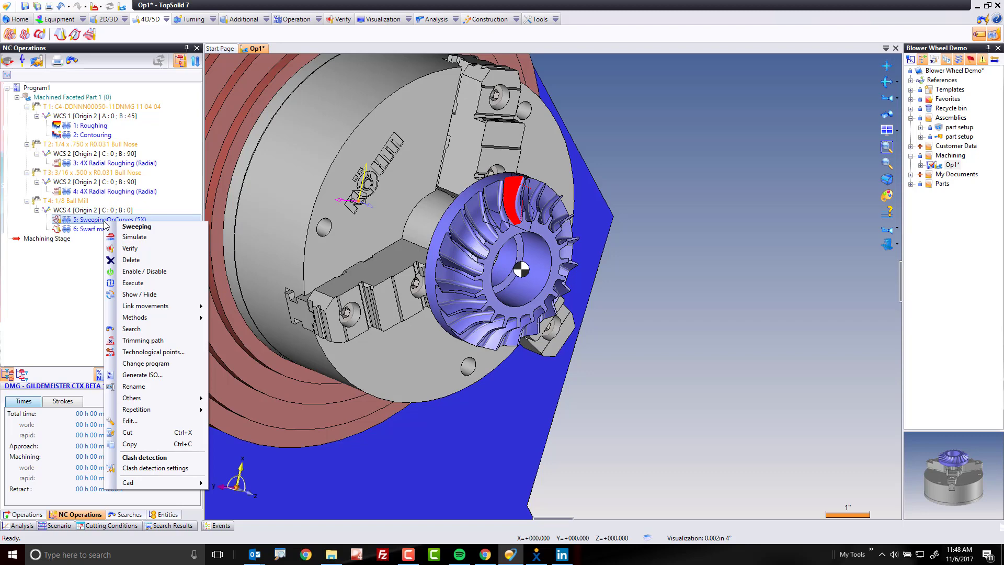
mouse_move(155, 410)
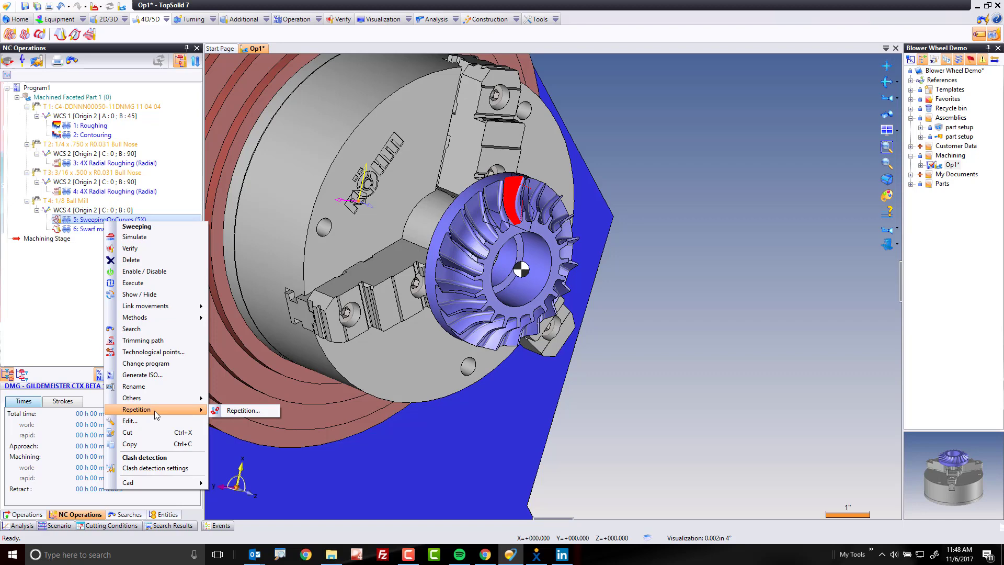
click(245, 411)
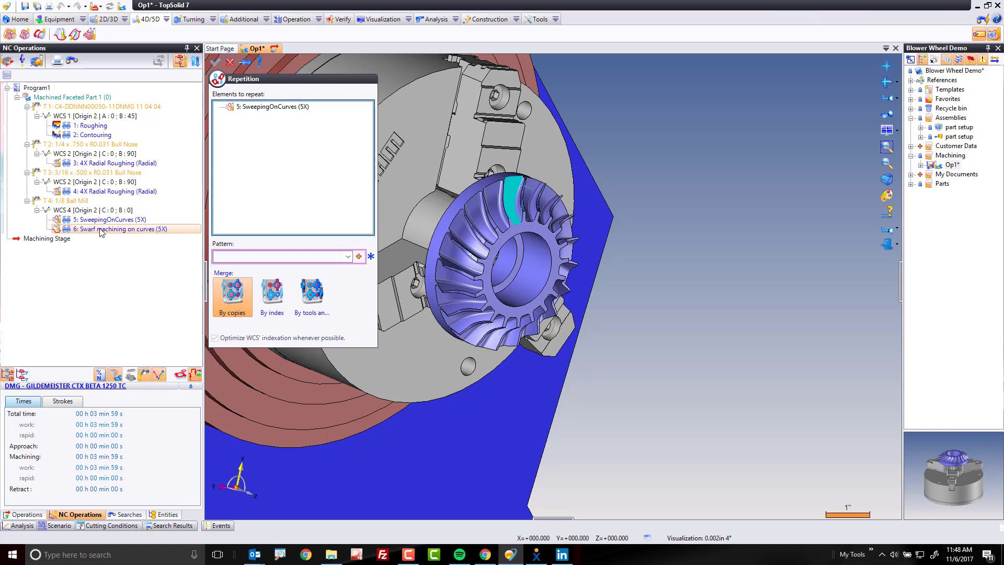
click(65, 220)
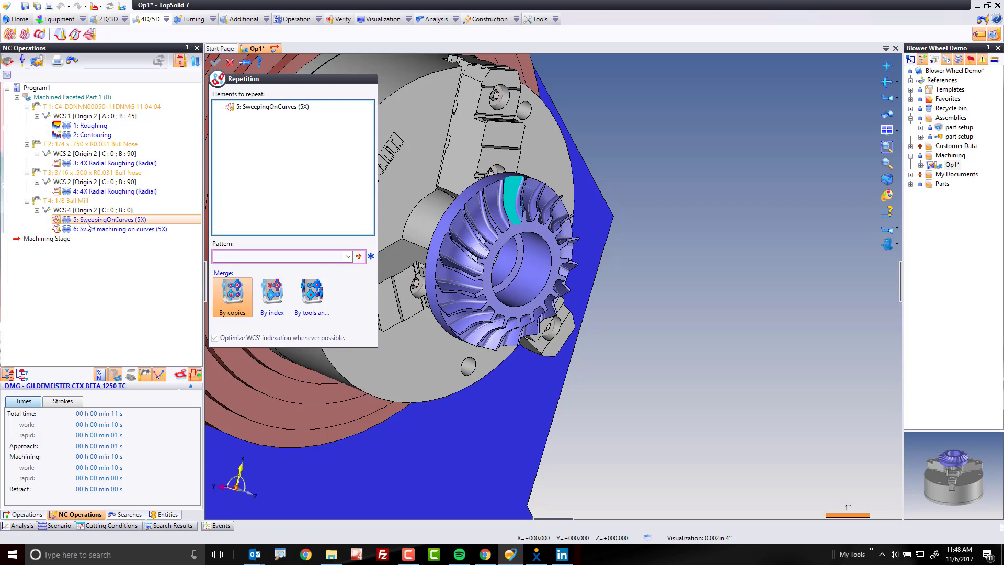
click(360, 257)
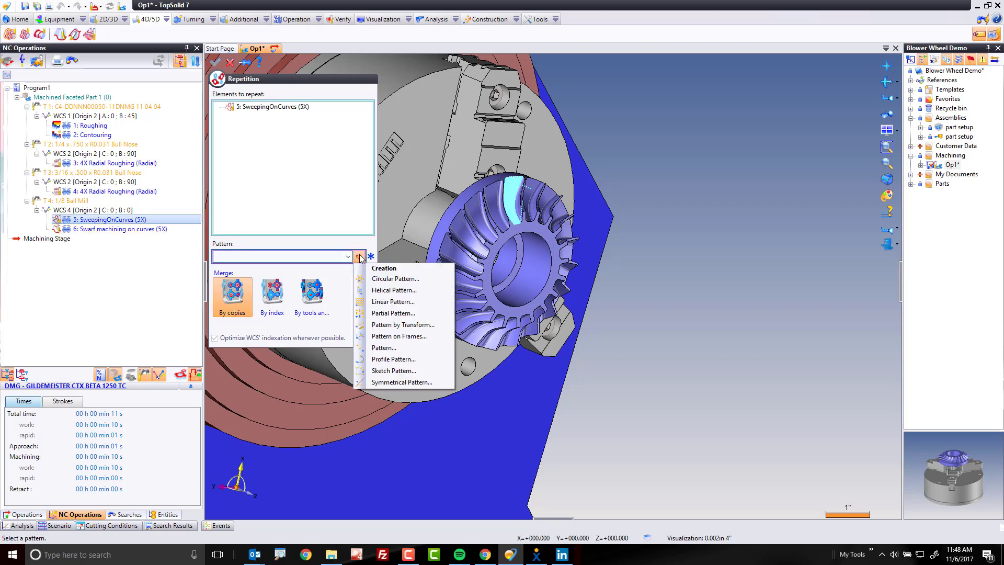
click(391, 282)
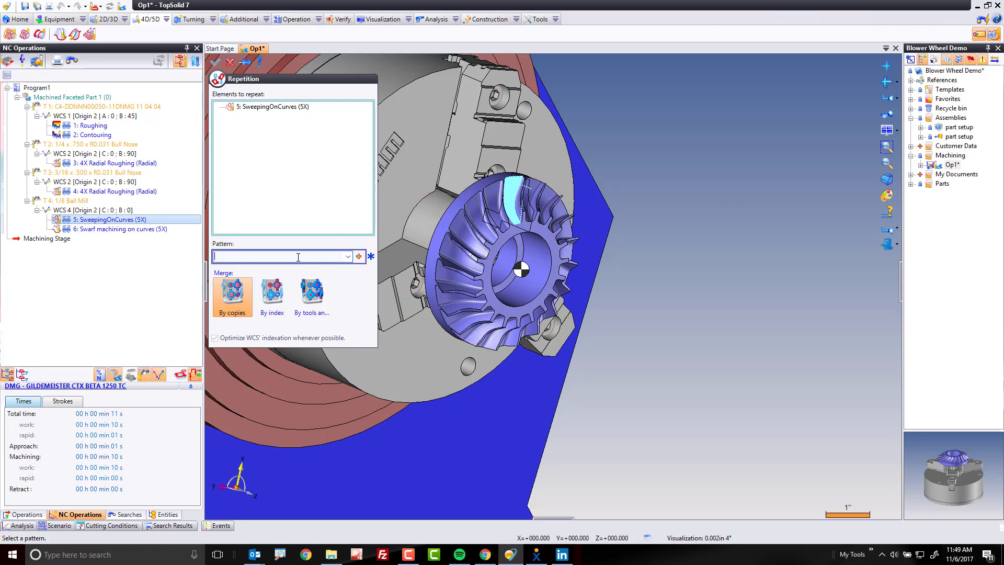
click(468, 269)
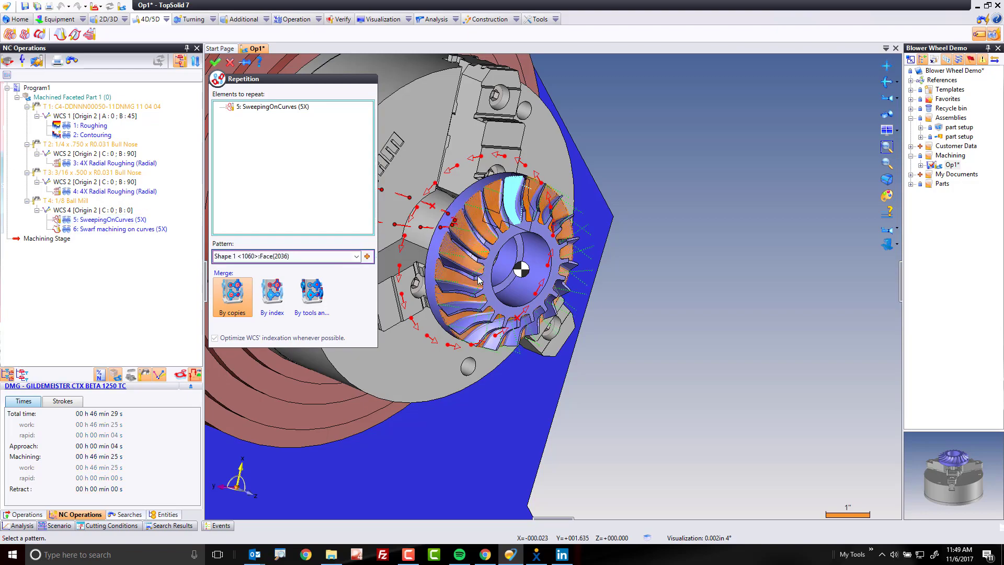
middle_drag(549, 293, 706, 361)
scroll(738, 377, up, 3)
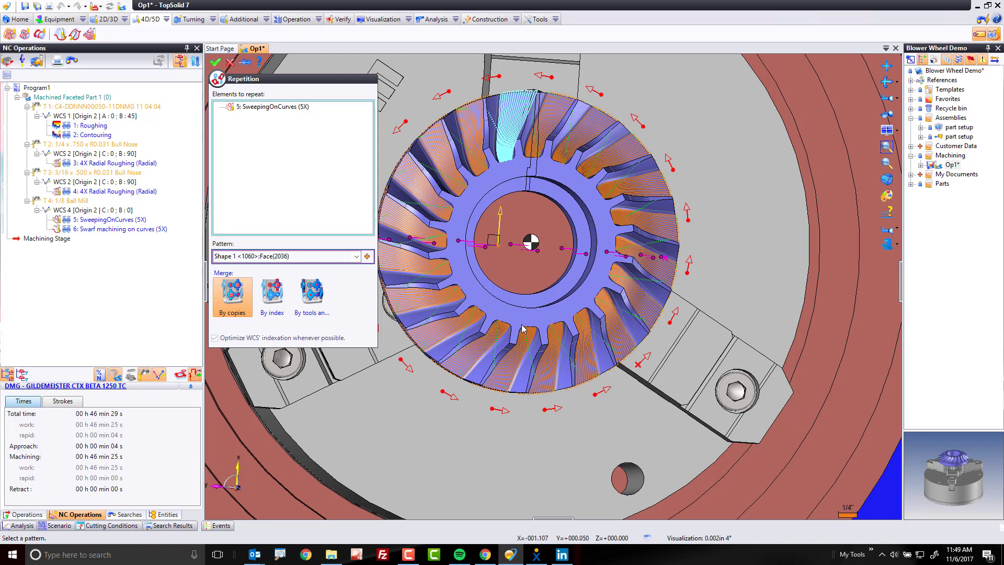
click(215, 64)
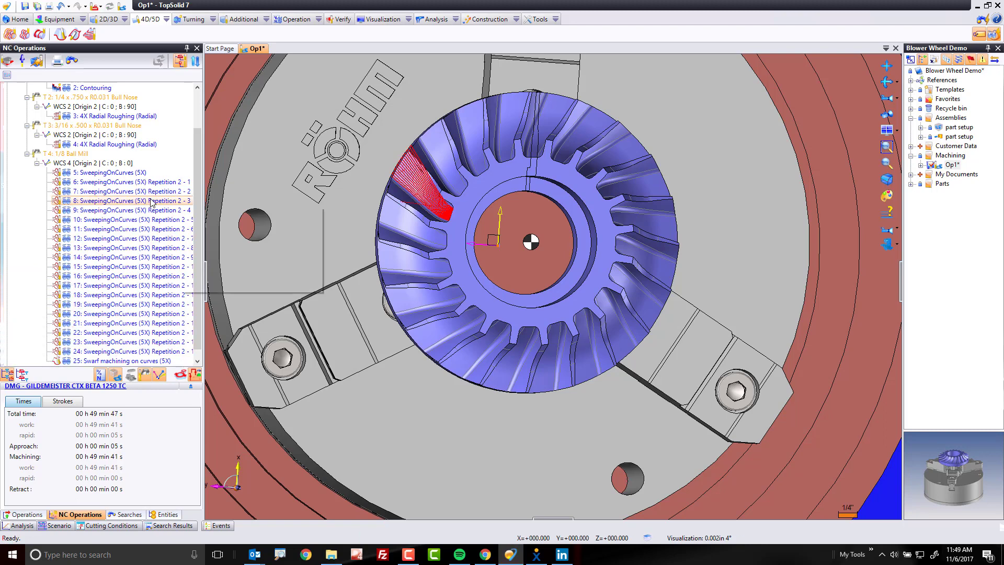
Enlarge the operation tree and step through the SweepingOnCurves repetitions to check each blade.
mouse_move(151, 203)
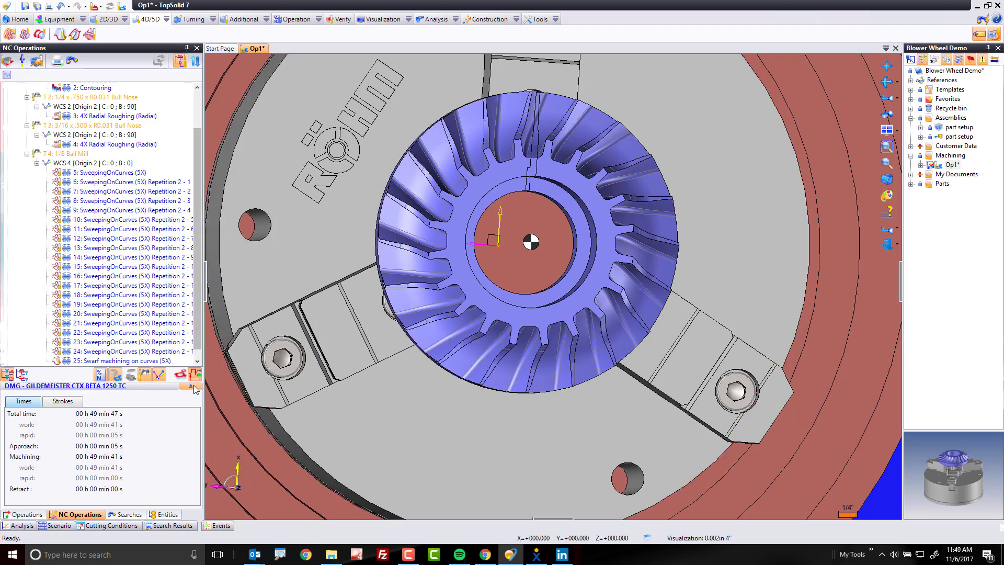
click(192, 388)
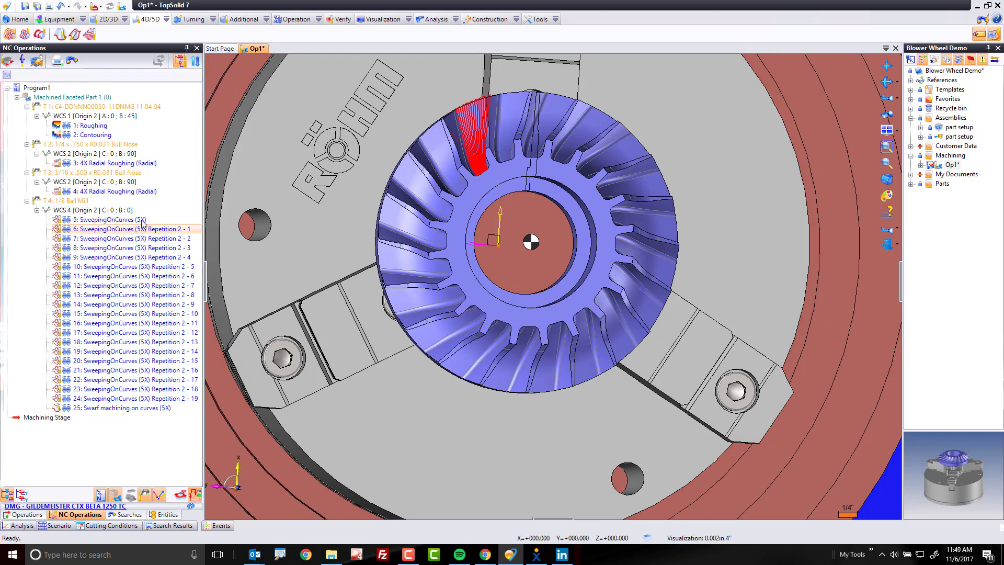
key(Down)
key(Down)
key(Down)
key(Down)
key(Down)
key(Down)
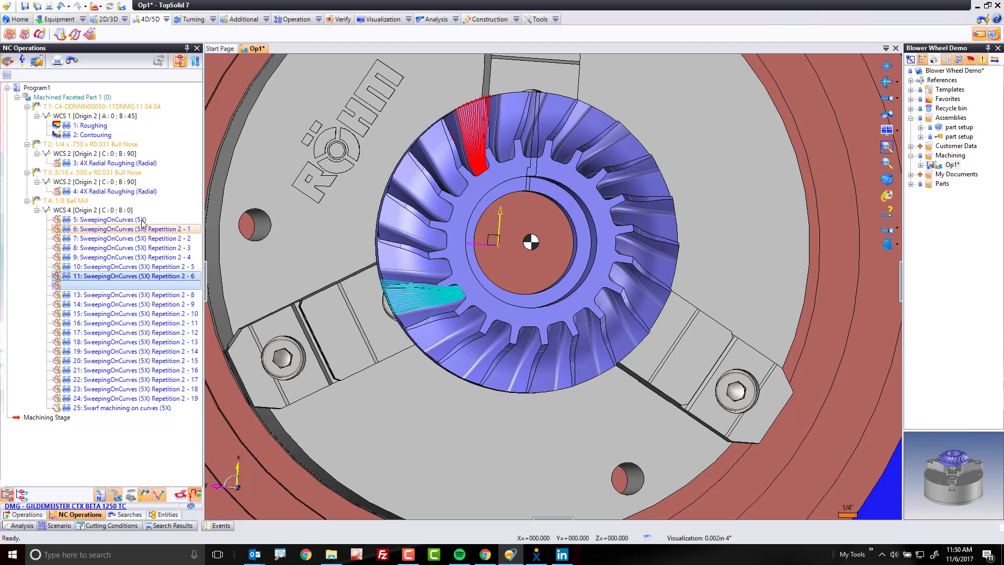
key(Down)
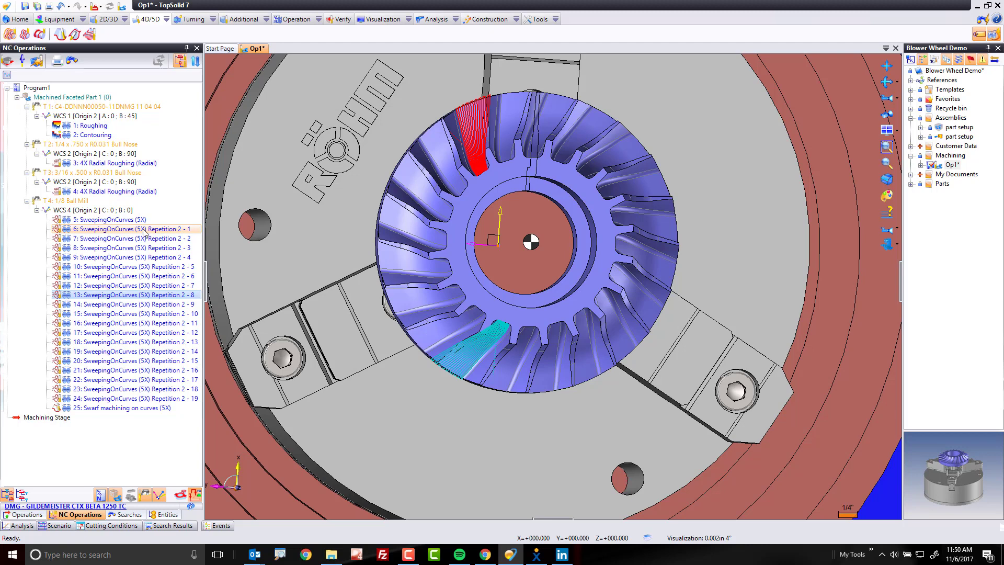
key(Escape)
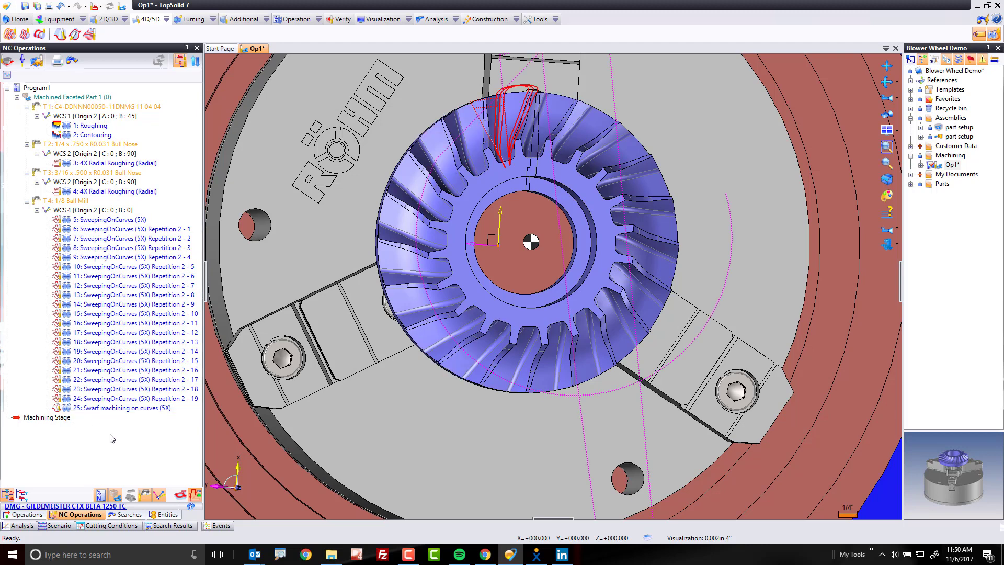
Start repeating the swarf operation with a new circular pattern: 360° total angle, 20 copies.
right_click(130, 408)
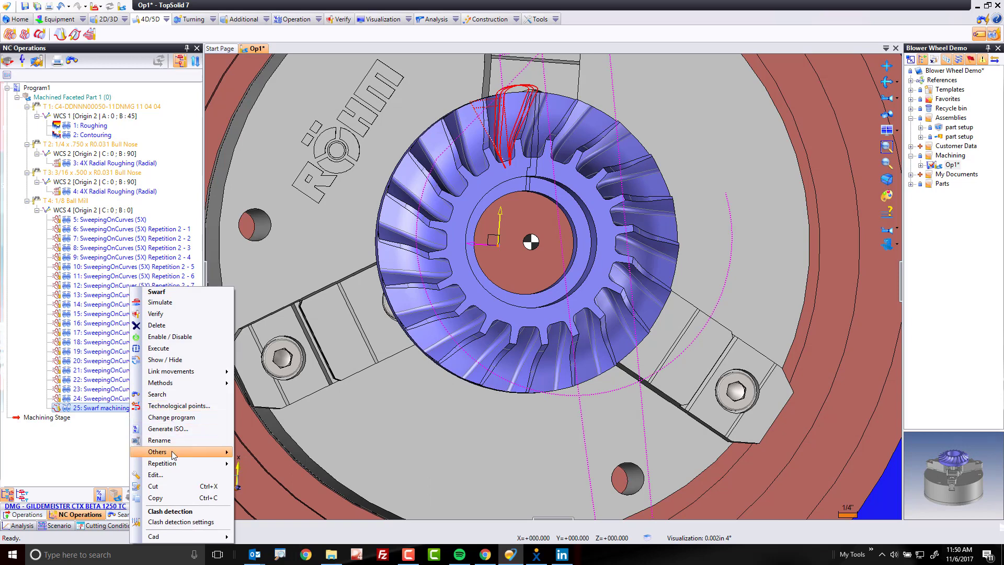
mouse_move(176, 464)
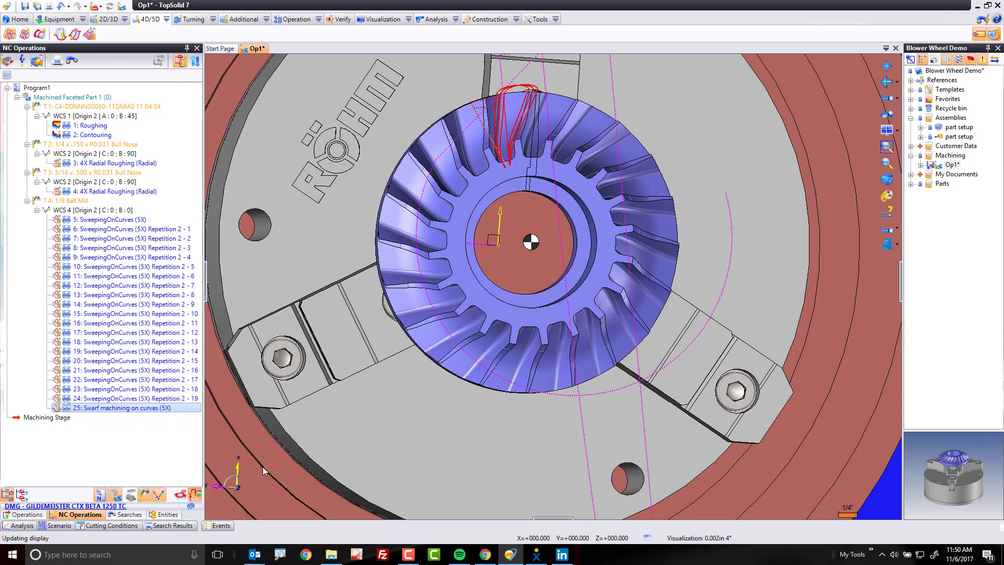
click(263, 465)
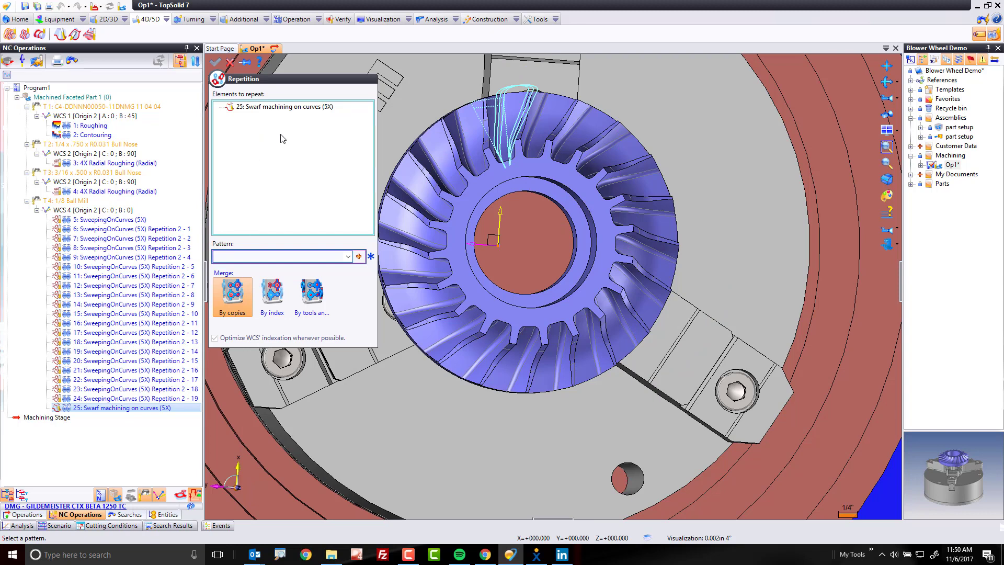
click(359, 257)
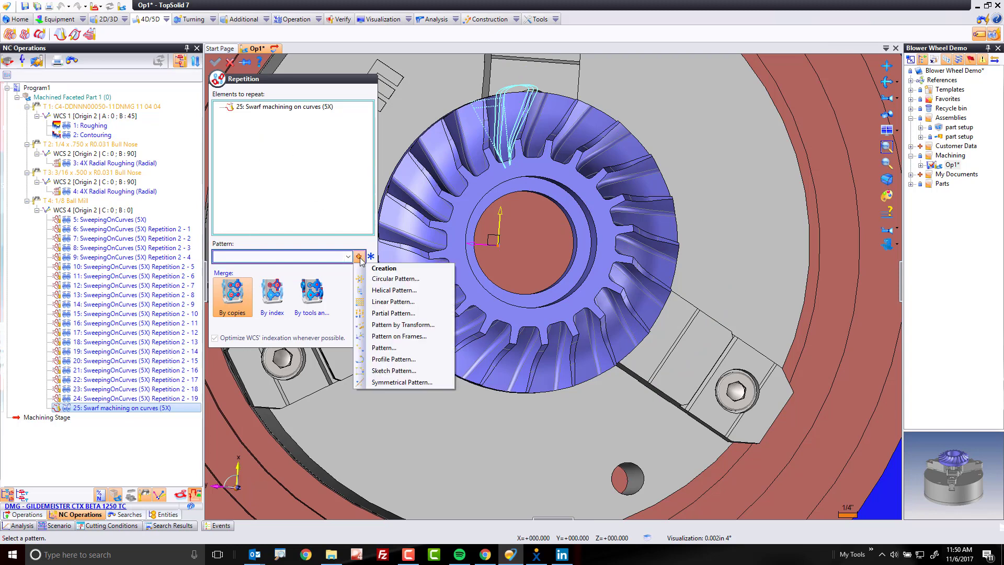
click(389, 278)
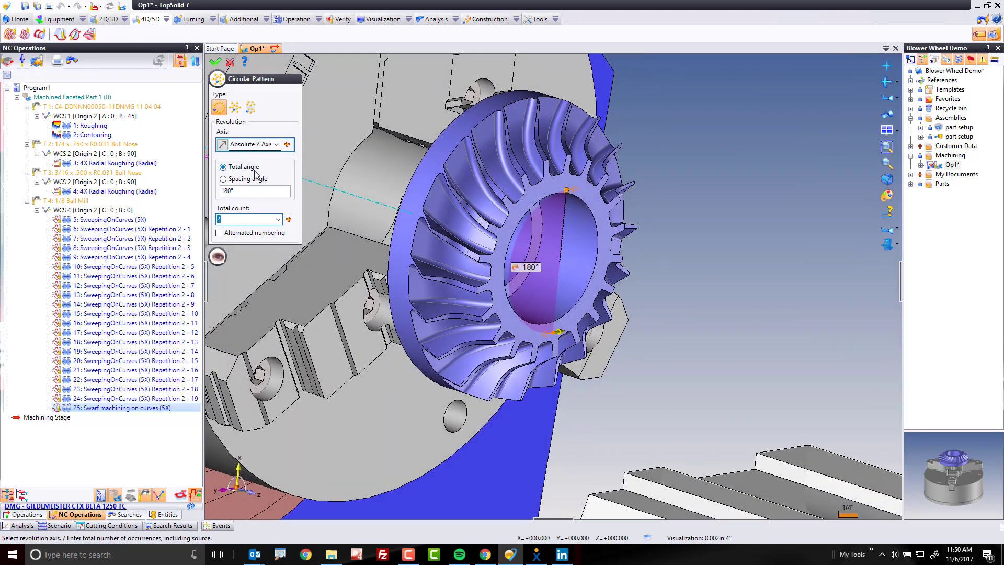
click(241, 193)
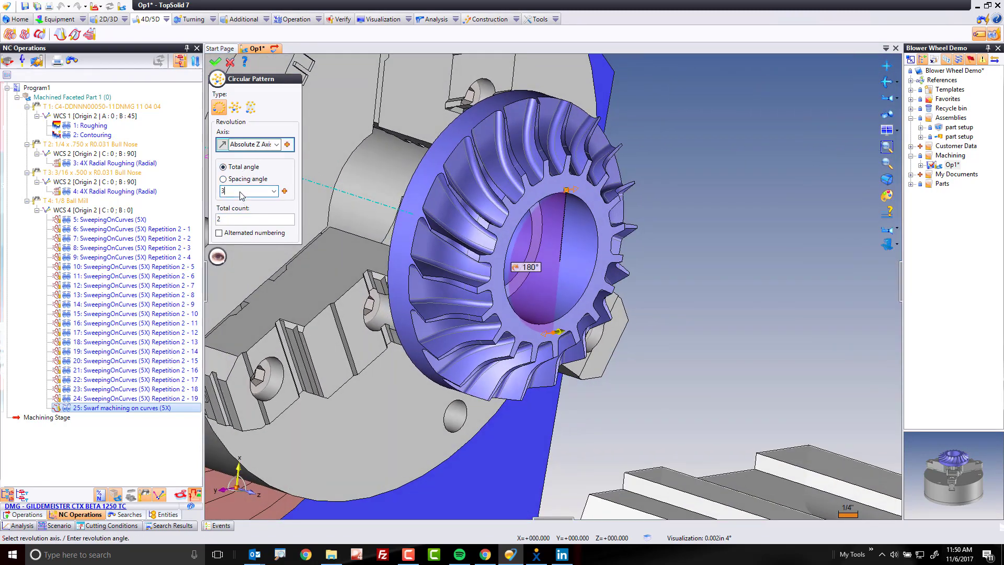
key(Tab)
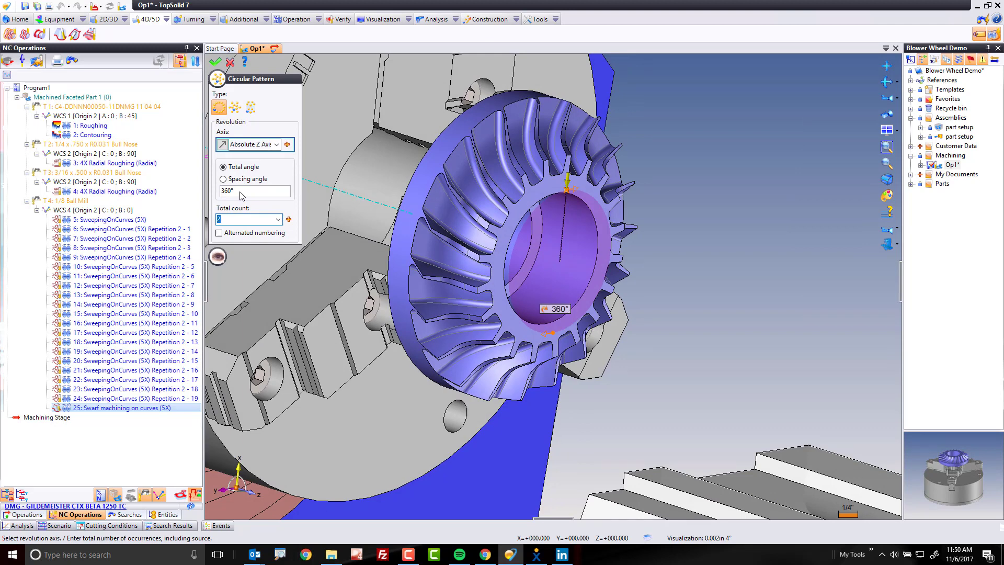
text(20)
key(Tab)
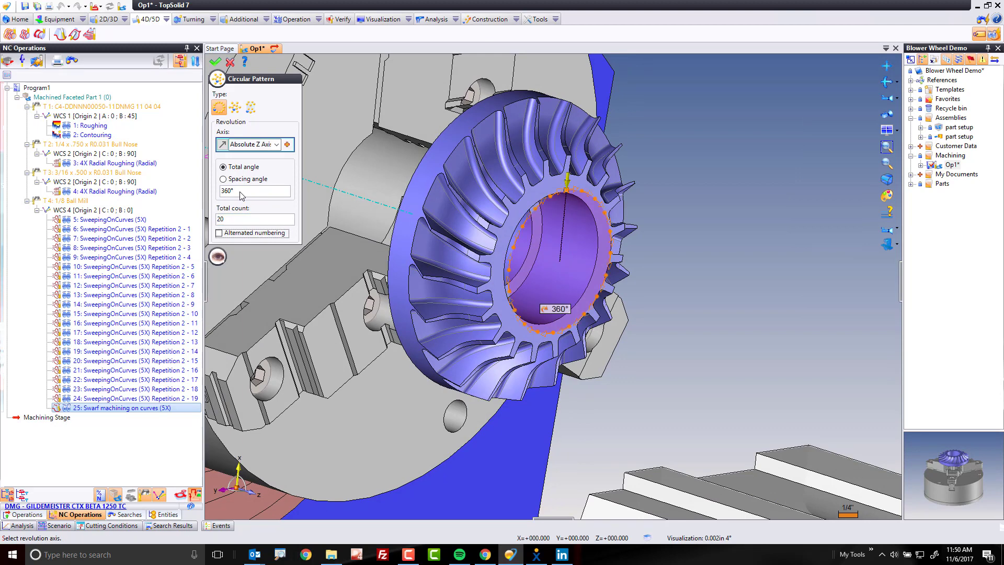
Set the circular pattern's start point on a wheel vertex.
click(219, 259)
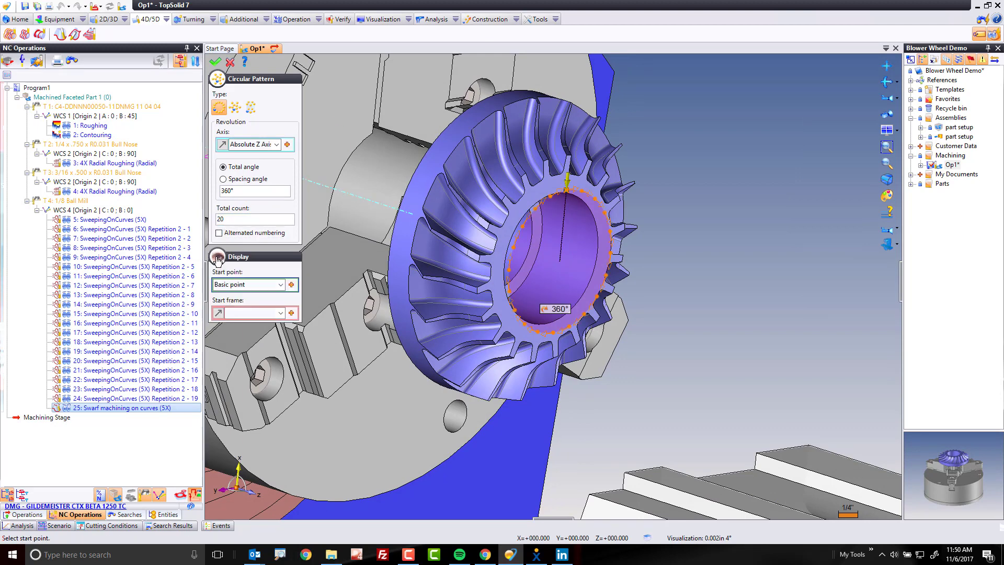
click(230, 284)
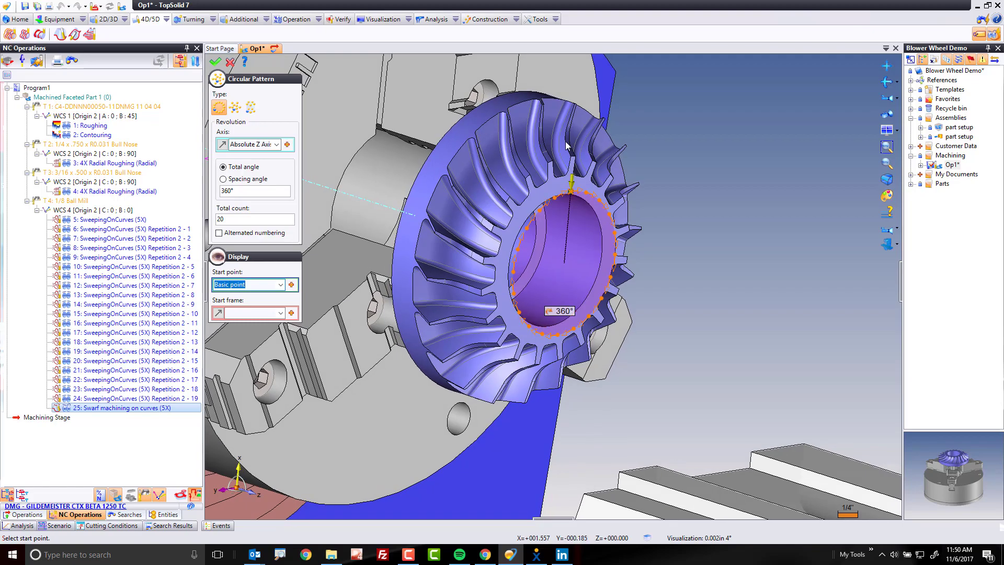
click(553, 162)
scroll(539, 198, up, 5)
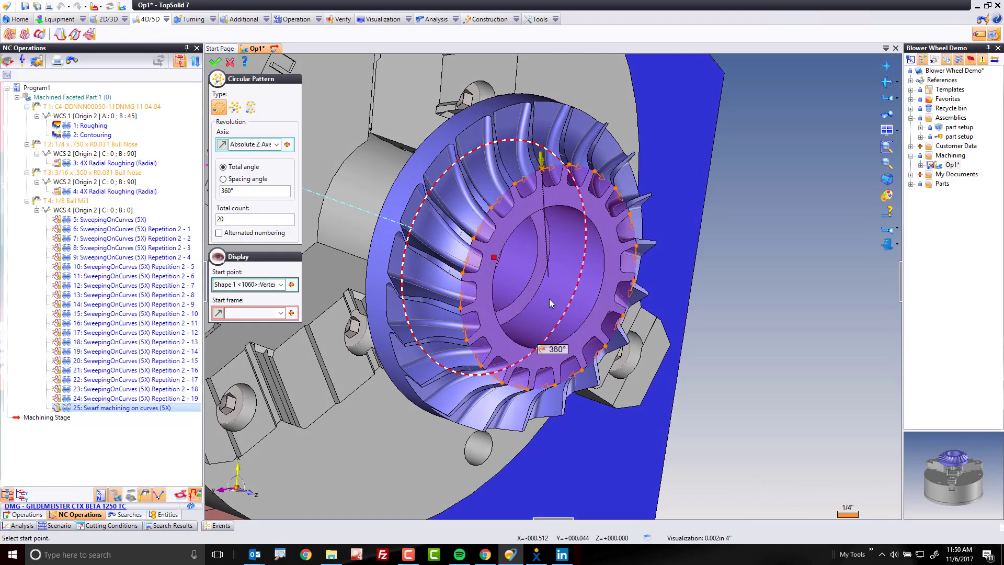
scroll(528, 222, up, 2)
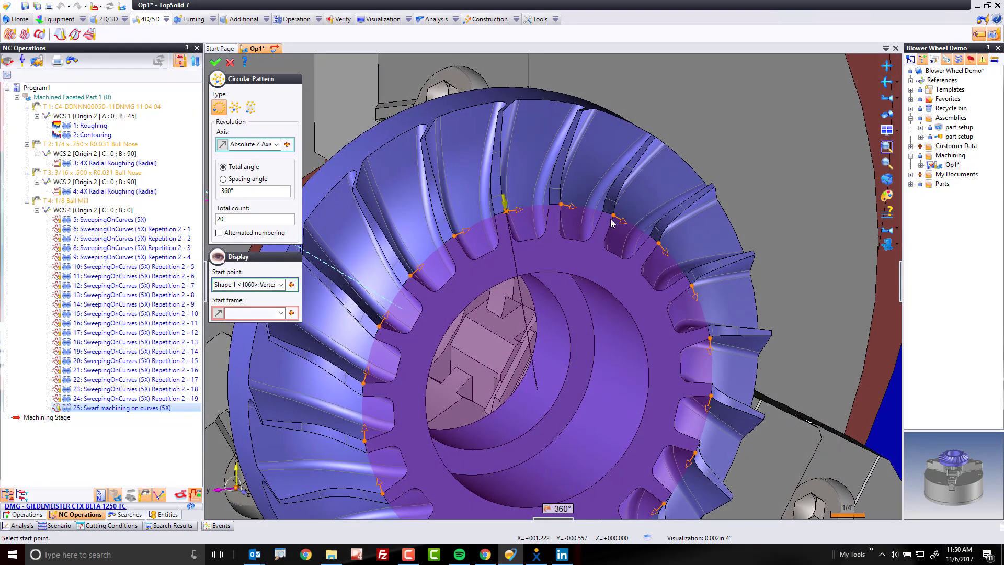
scroll(596, 361, down, 3)
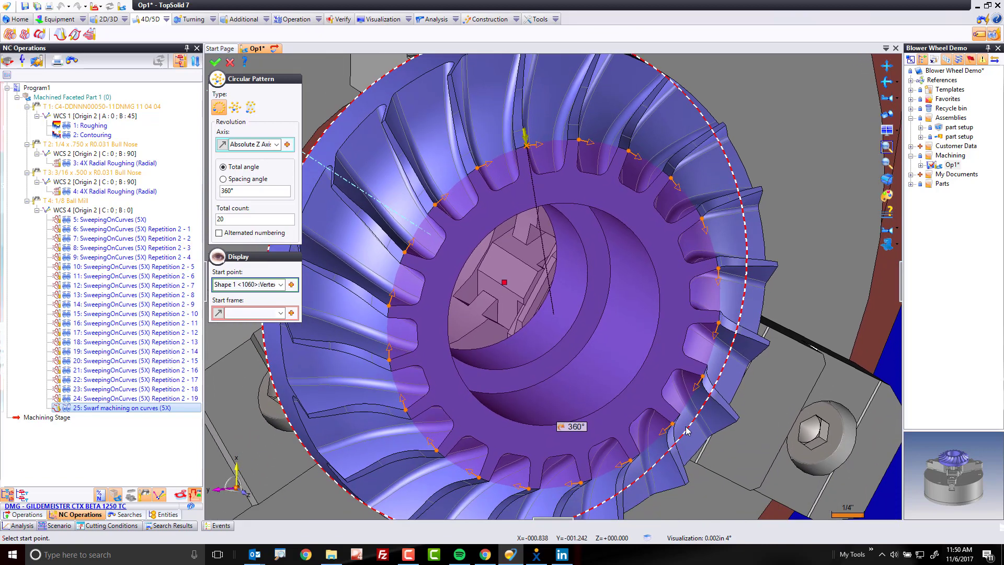
scroll(524, 468, up, 2)
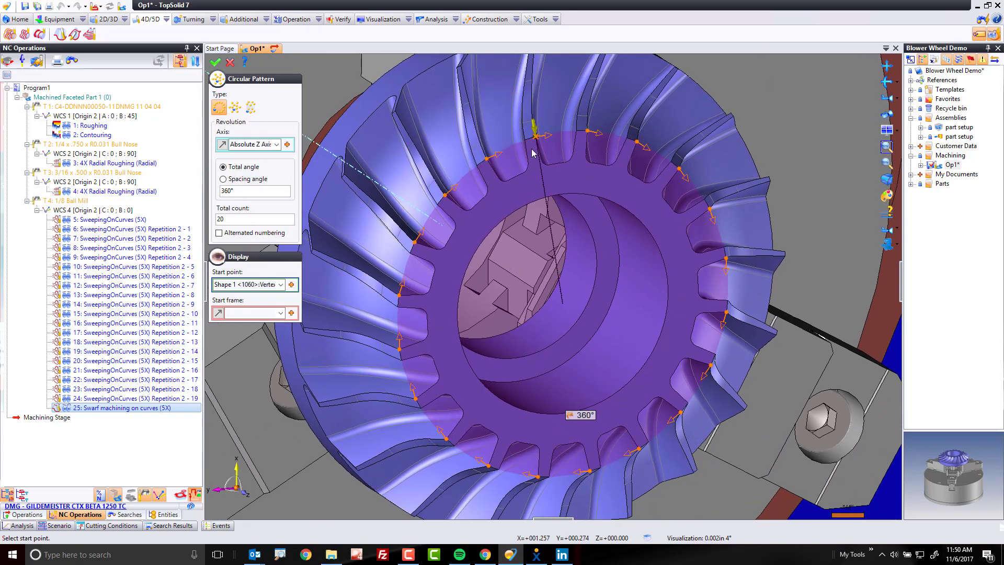
Re-enter the copy count as 20 and validate the pattern and the swarf repetition.
click(238, 219)
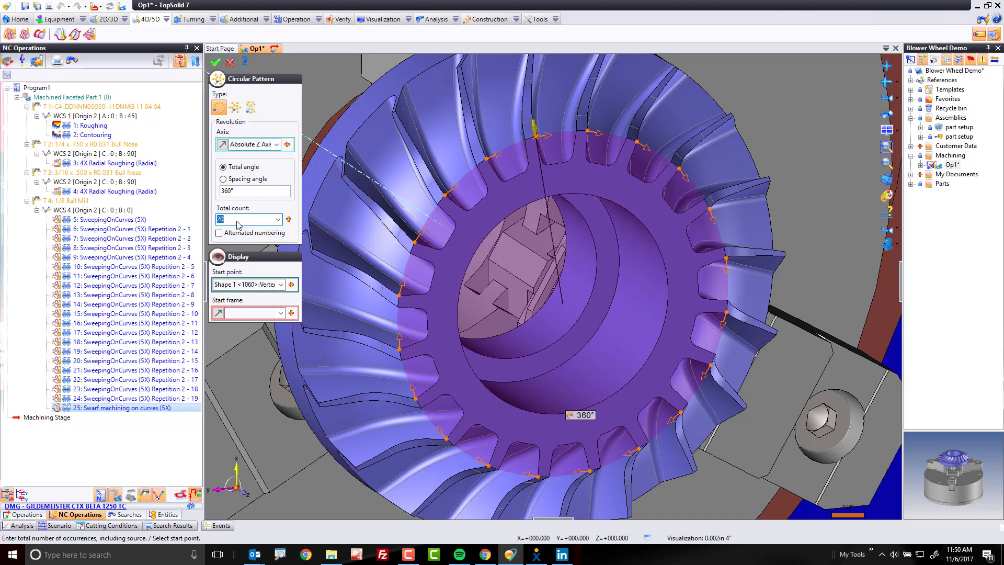
text(17)
key(Tab)
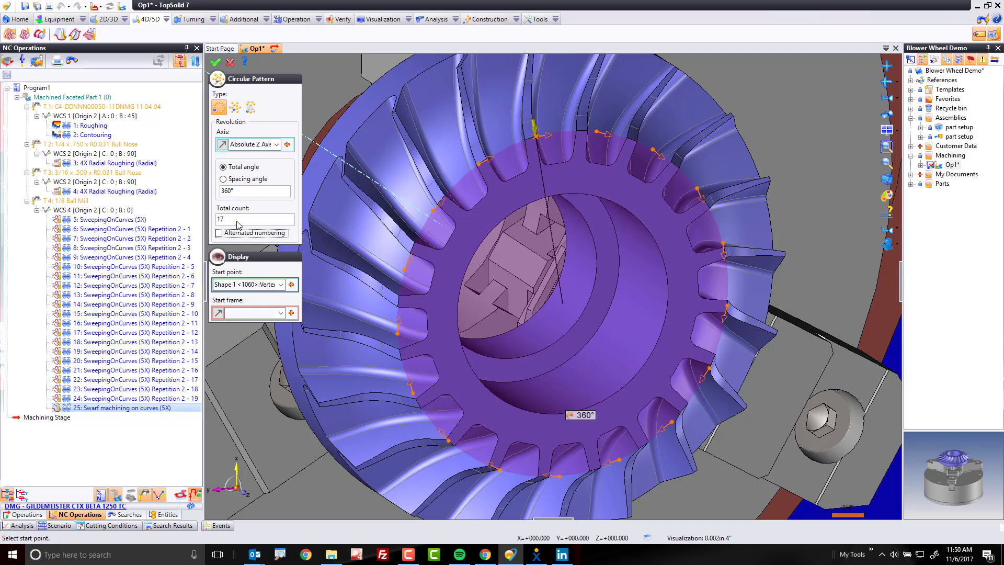
click(238, 220)
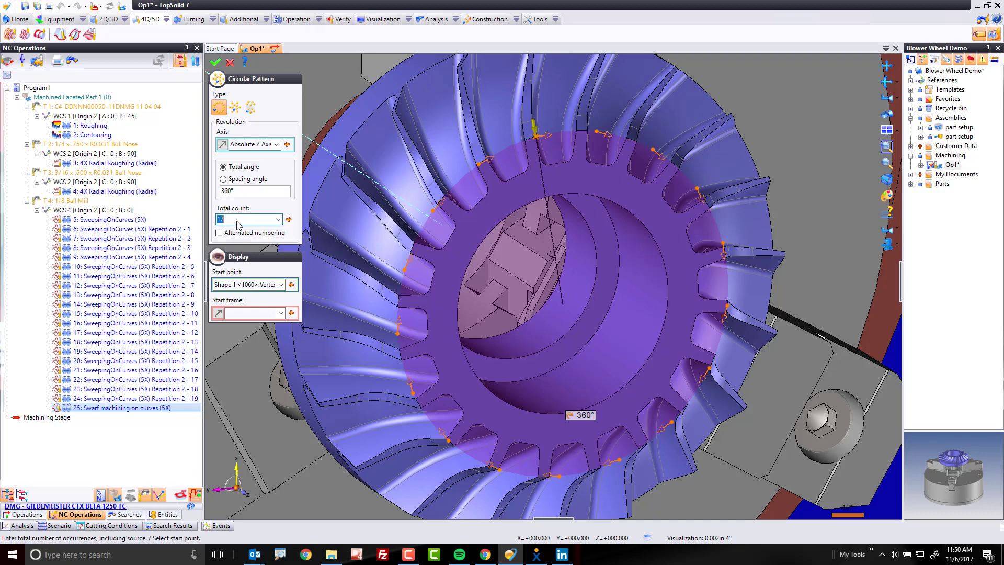
text(20)
key(Tab)
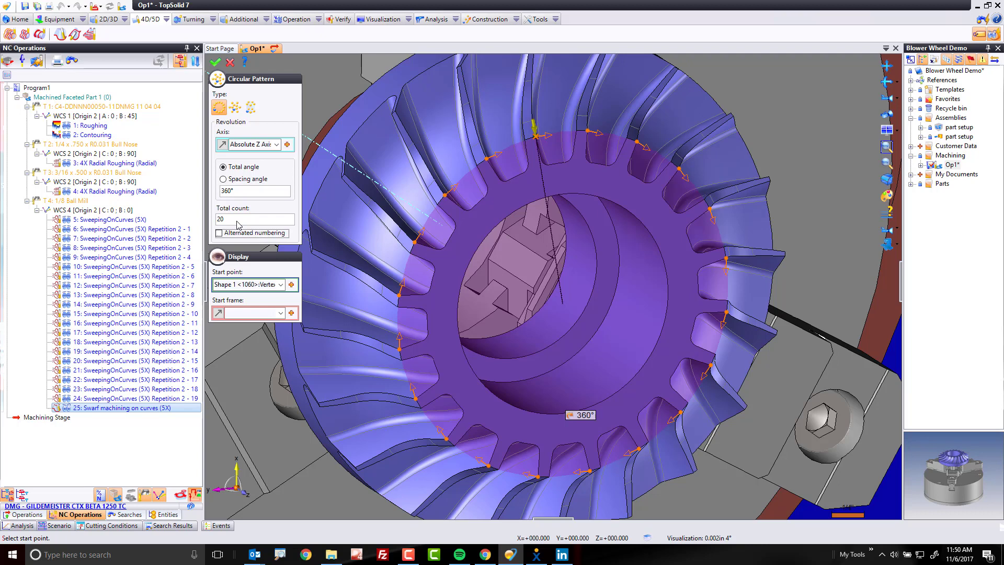
click(215, 62)
click(214, 63)
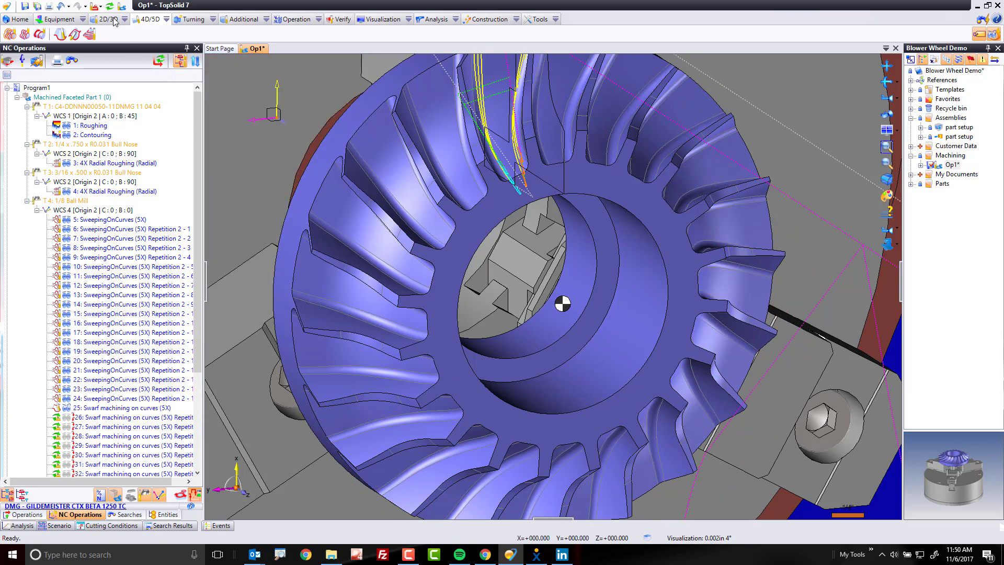
Compute the swarf repetitions and preview the toolpaths of operations 27 and 25.
click(110, 7)
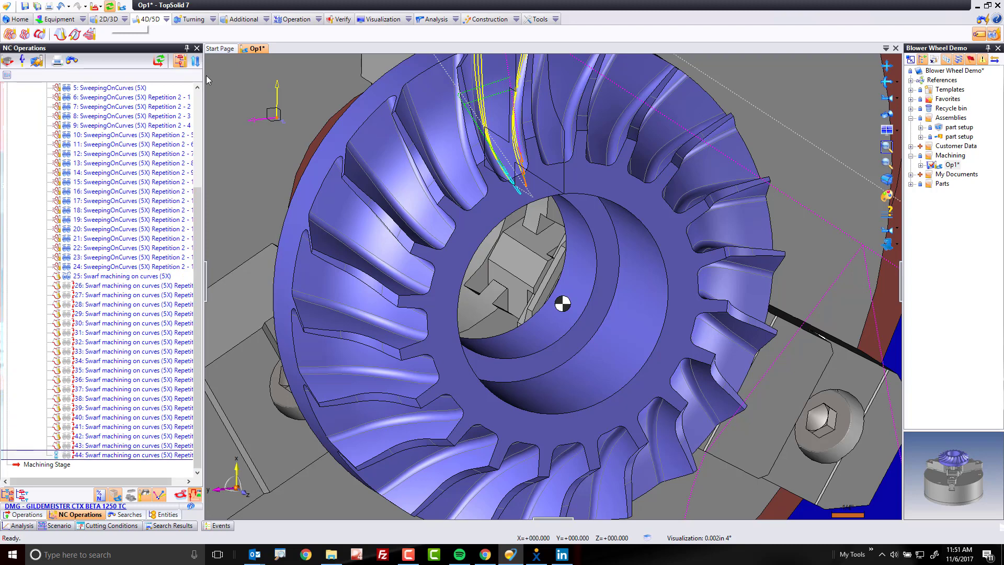
click(72, 293)
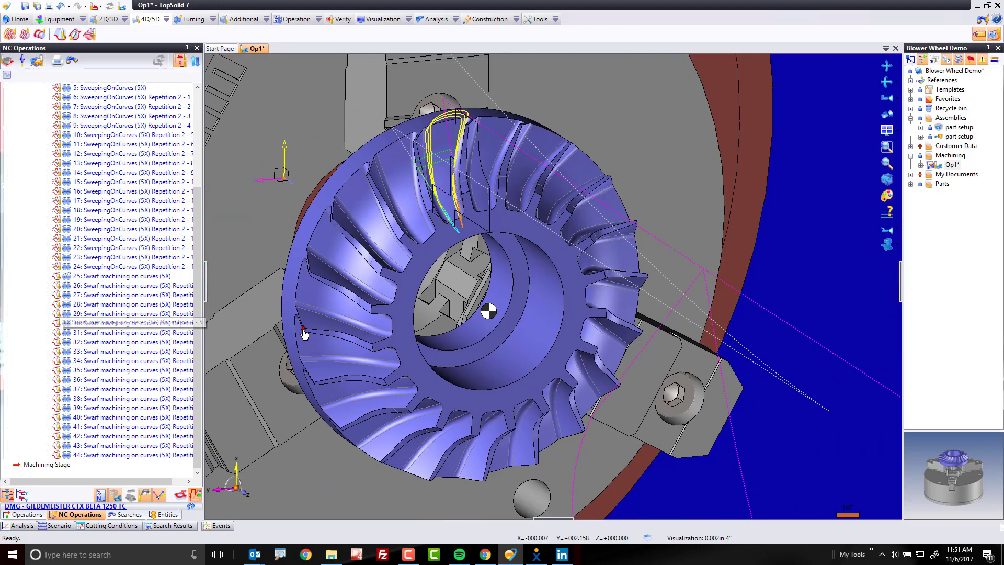
click(71, 276)
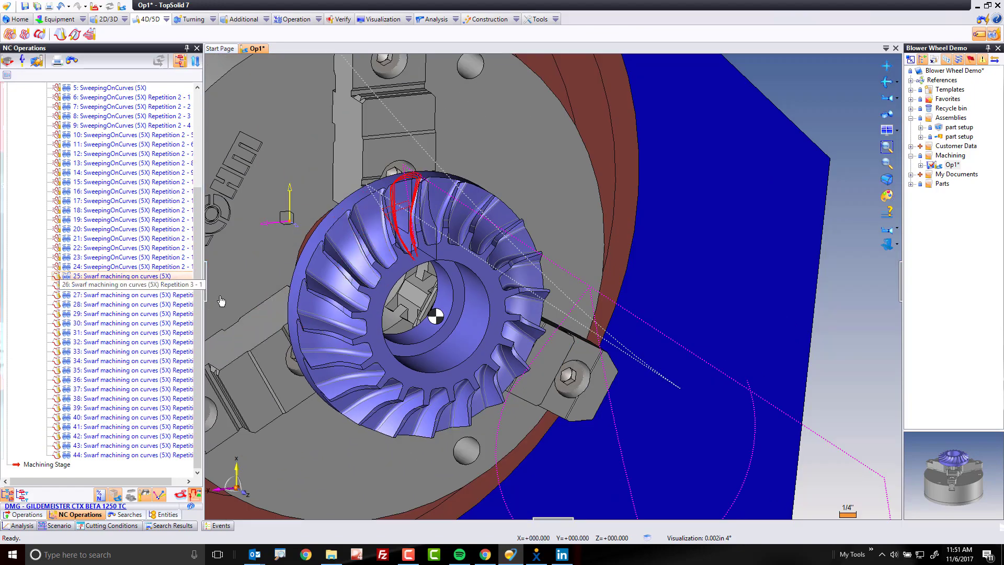
click(673, 208)
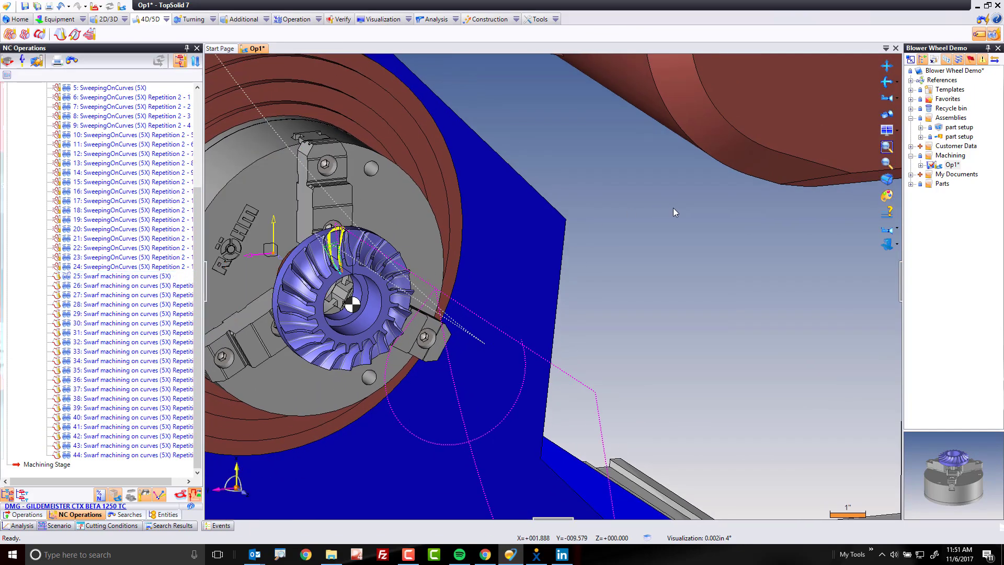